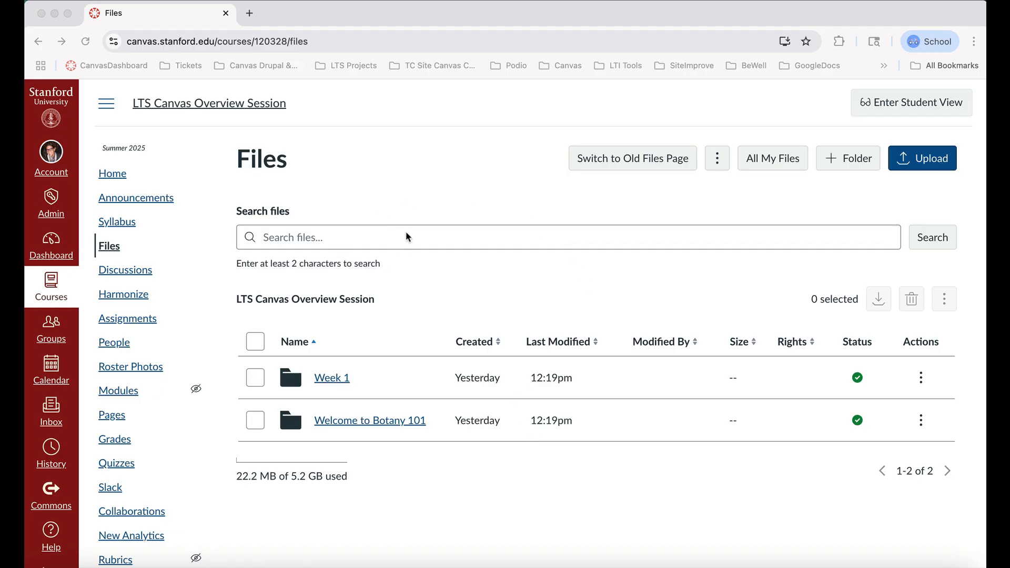
# - Search the course files for "Syllabus", then return to the full LTS Canvas Overview Session file list
pyautogui.click(339, 234)
pyautogui.write('Syllabus')
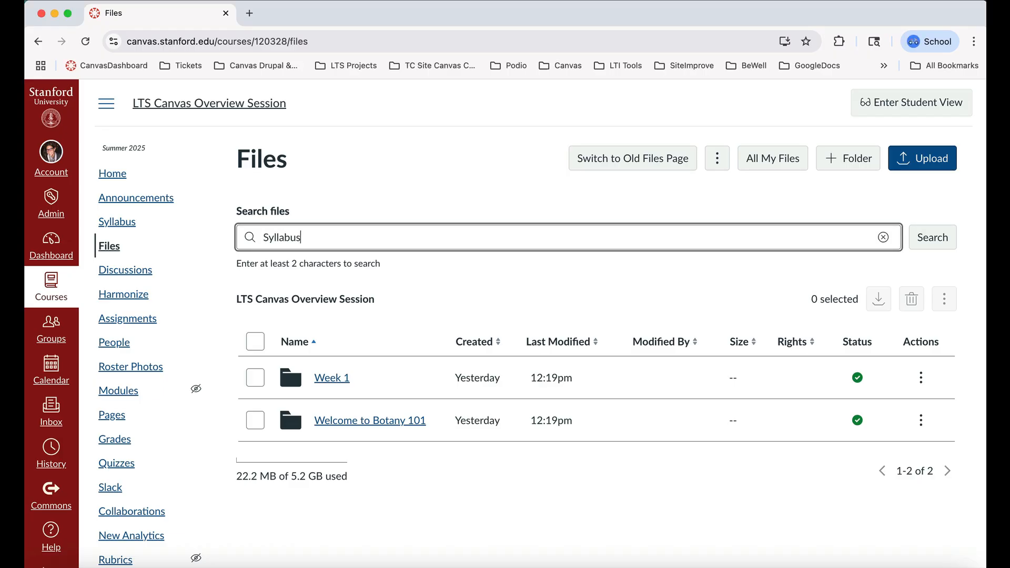
pyautogui.press('Return')
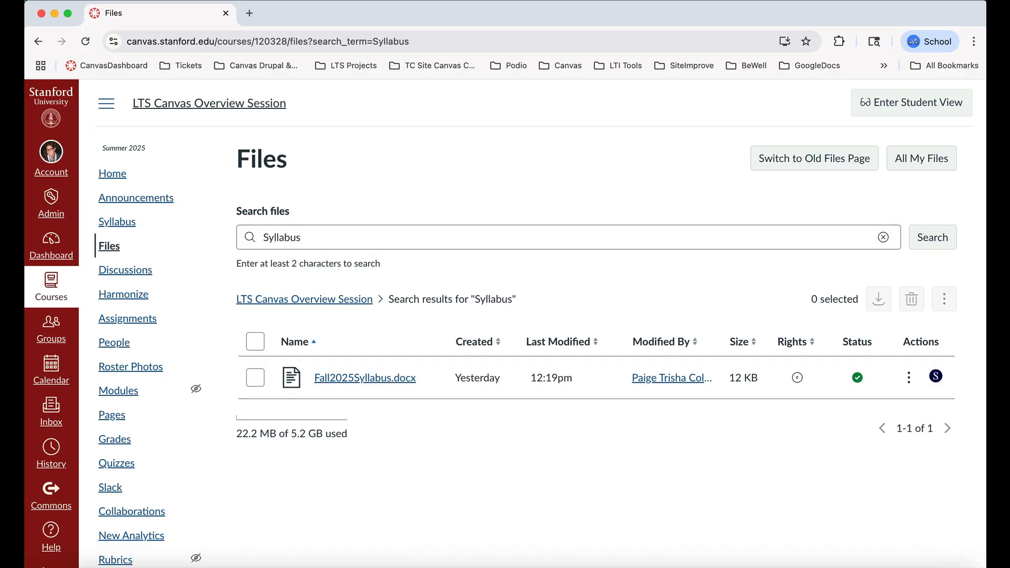
pyautogui.click(261, 299)
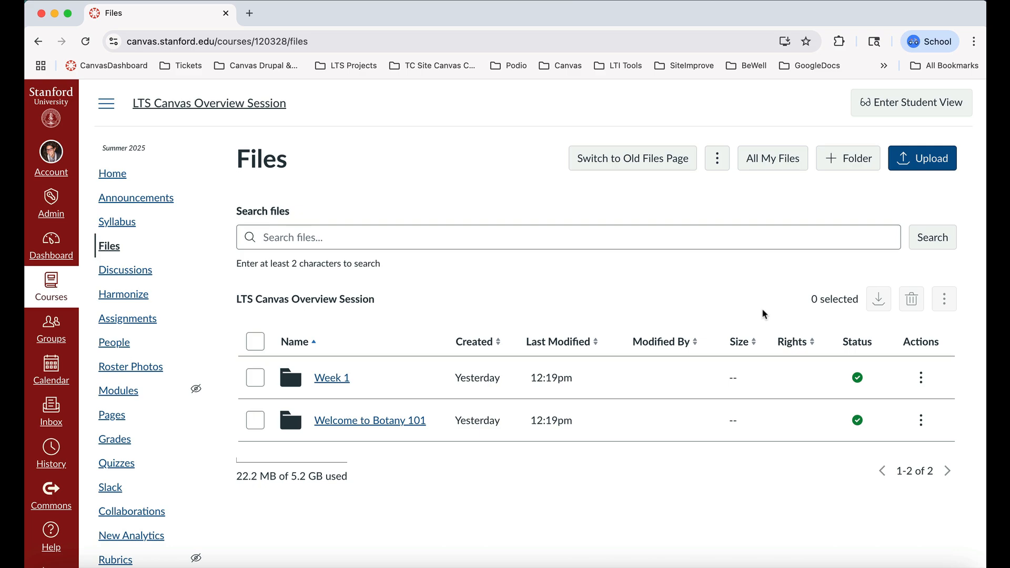
# - Select the Week 1 and Welcome to Botany 101 folders and view the additional bulk actions available for them
pyautogui.click(255, 379)
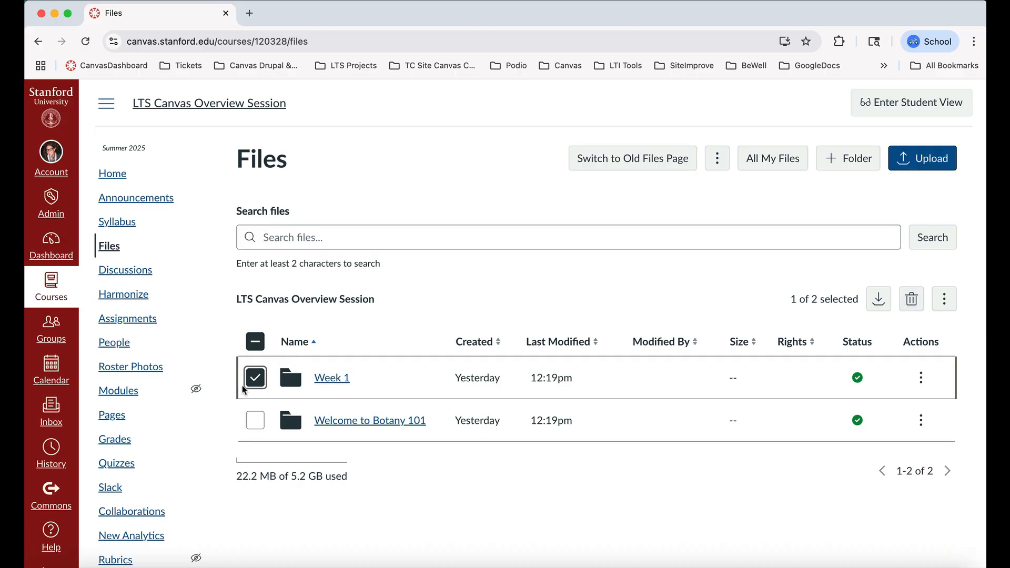
pyautogui.click(255, 420)
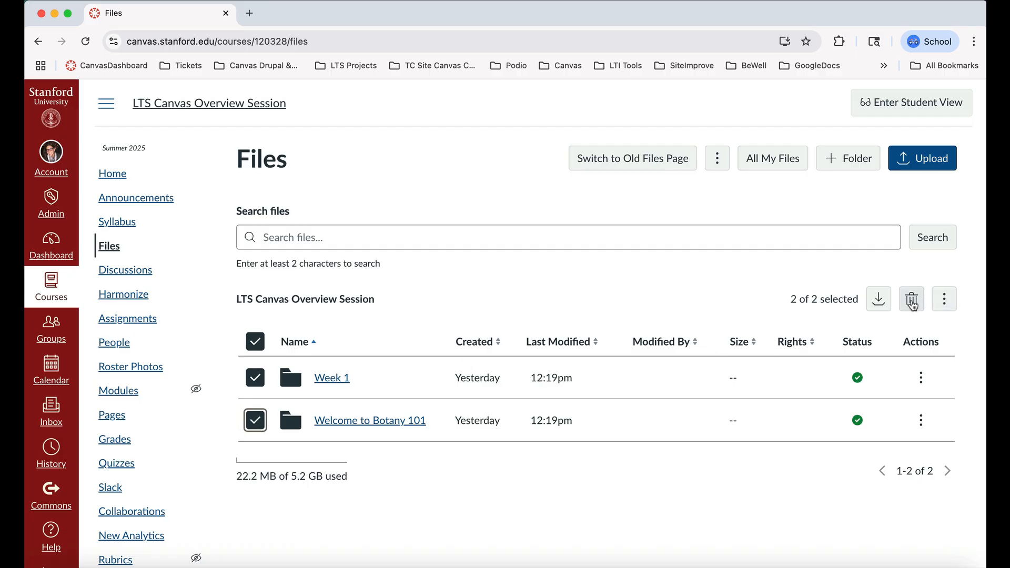
pyautogui.click(945, 301)
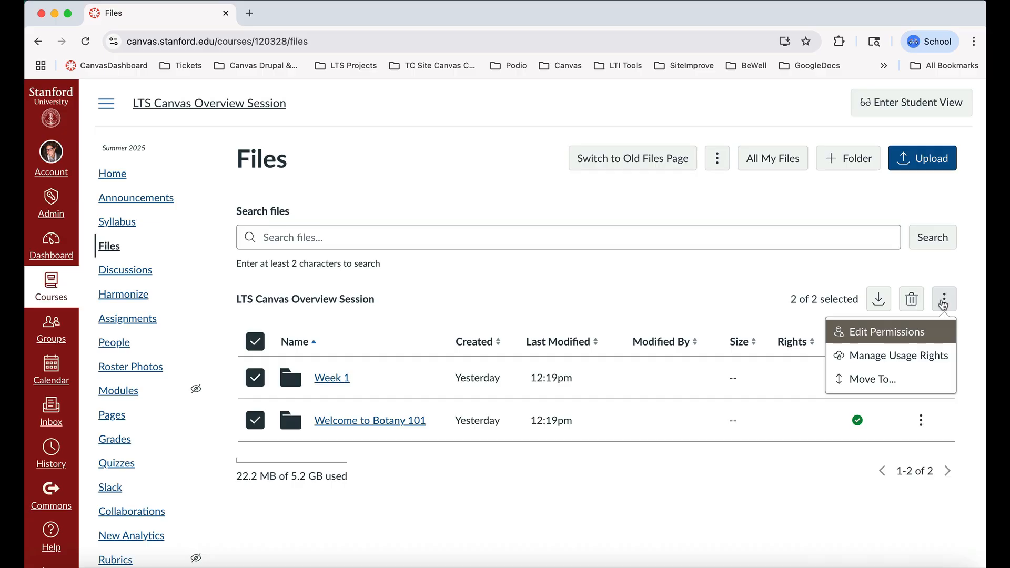
pyautogui.click(497, 302)
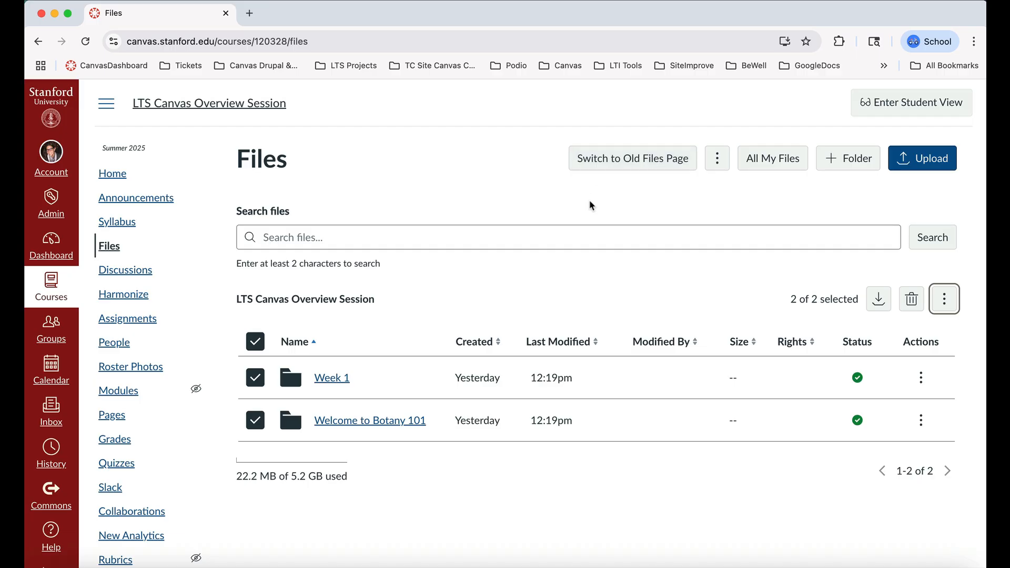
# - Create a folder named "Week 2" in the course files
pyautogui.click(846, 164)
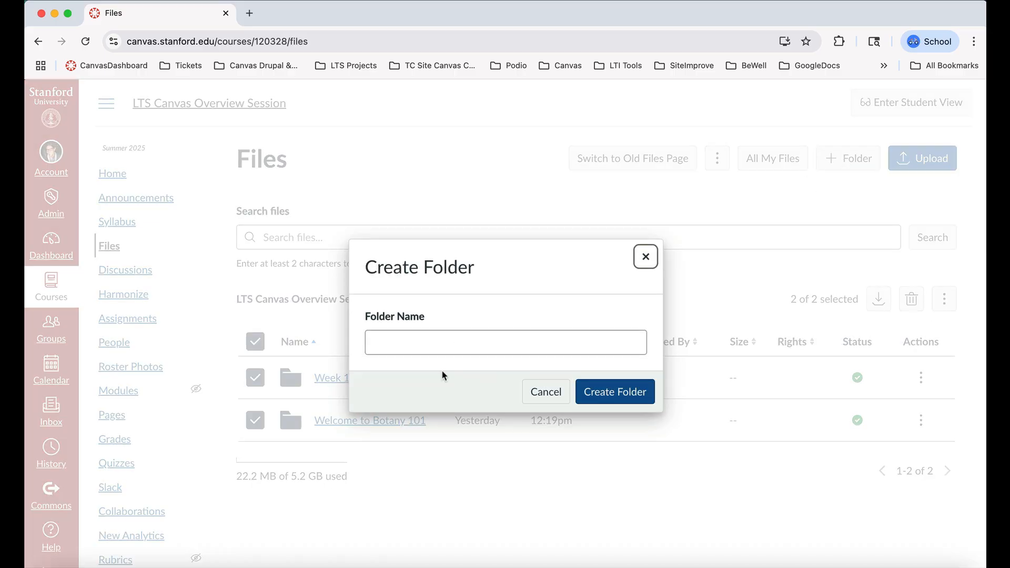
pyautogui.click(450, 339)
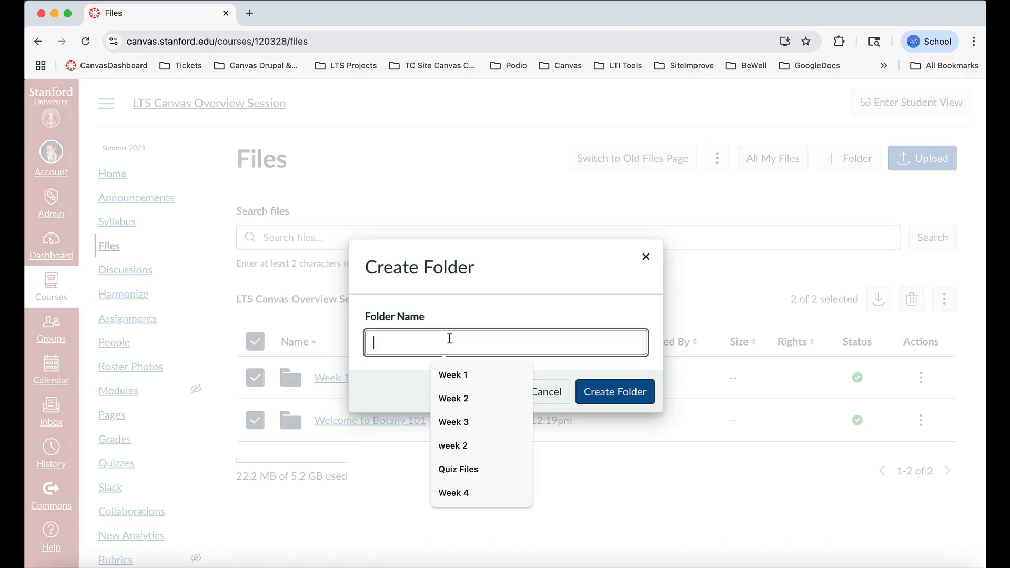
pyautogui.write('Week 2')
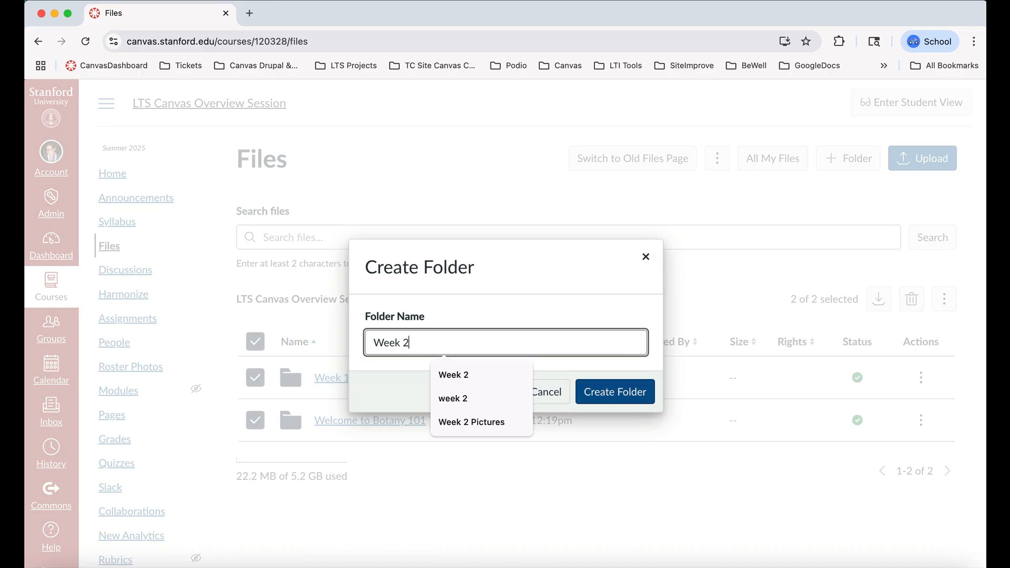
pyautogui.click(481, 375)
pyautogui.click(600, 388)
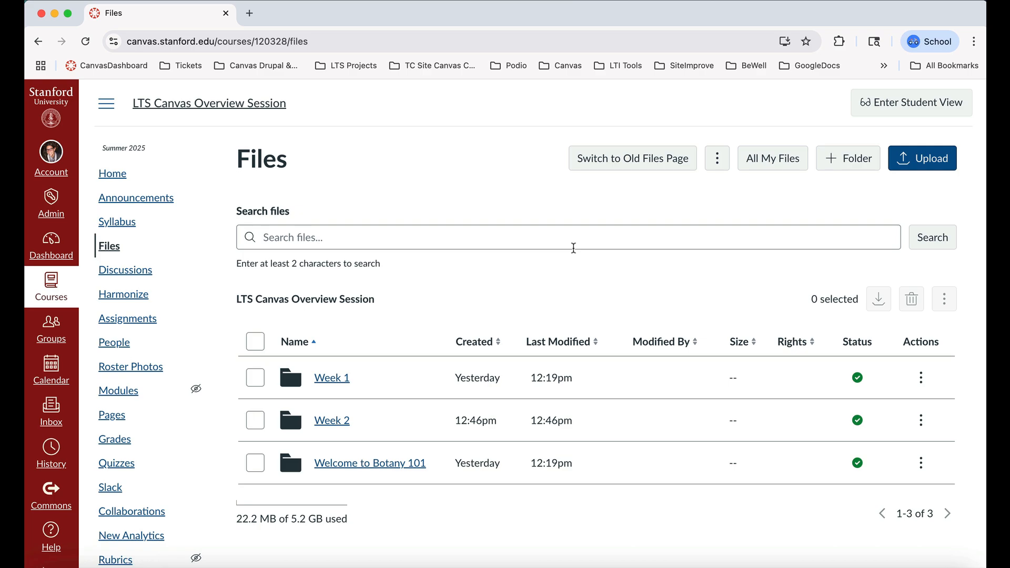
# - Upload the Botany-Illustrated PDF from the 1CanvasCourseFiles folder to the course files
pyautogui.click(929, 162)
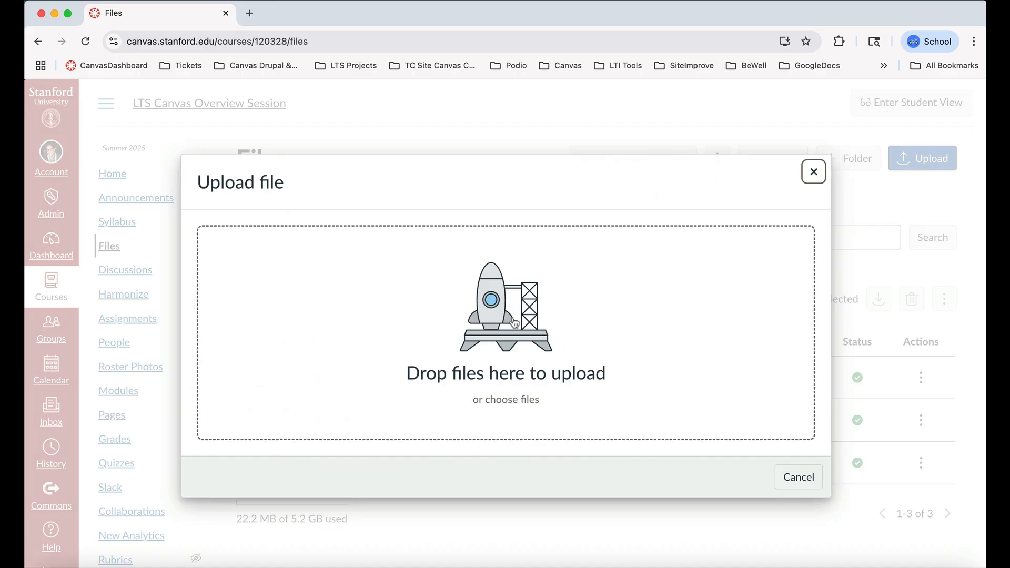
pyautogui.click(492, 322)
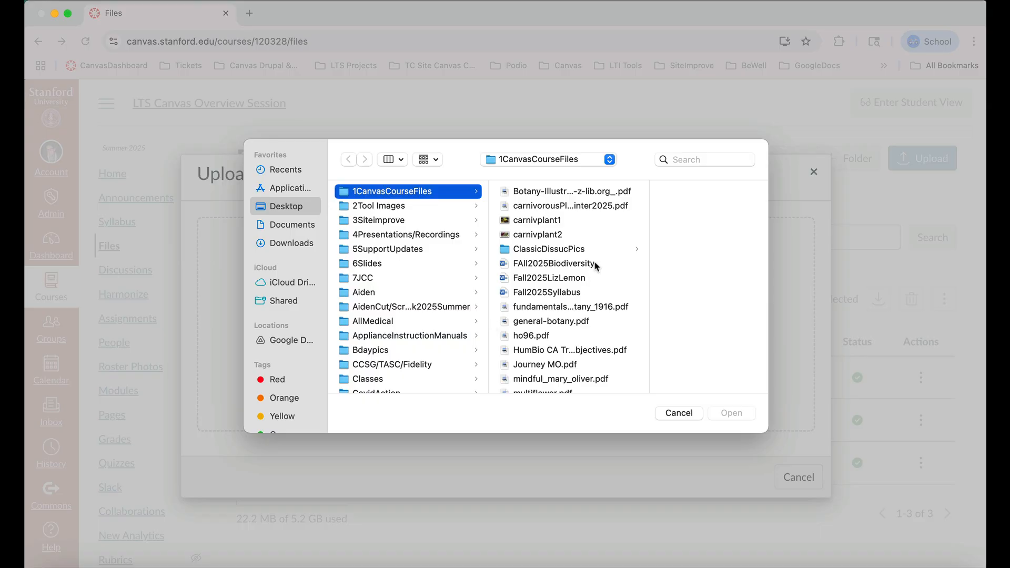
pyautogui.click(580, 195)
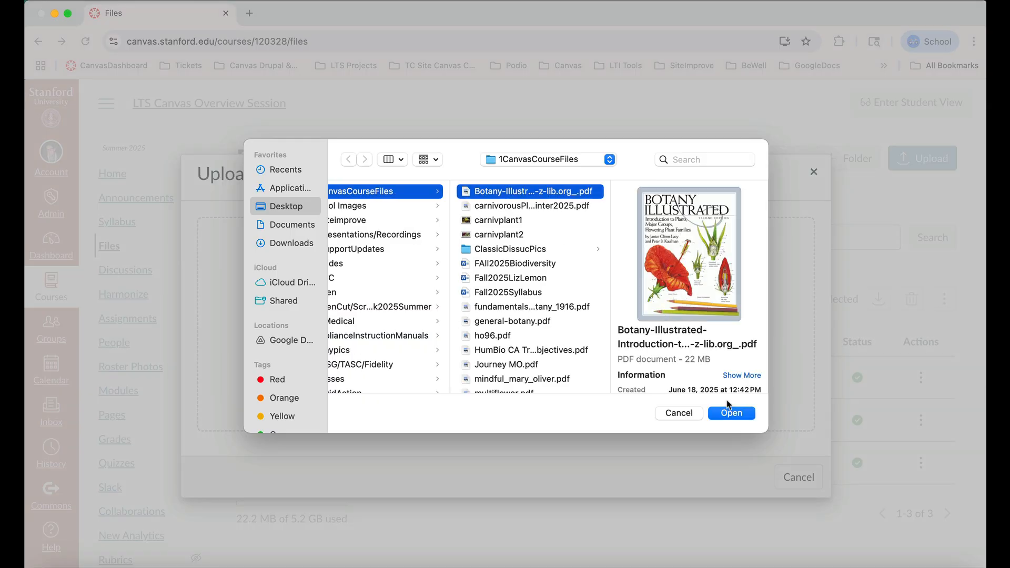
pyautogui.click(731, 413)
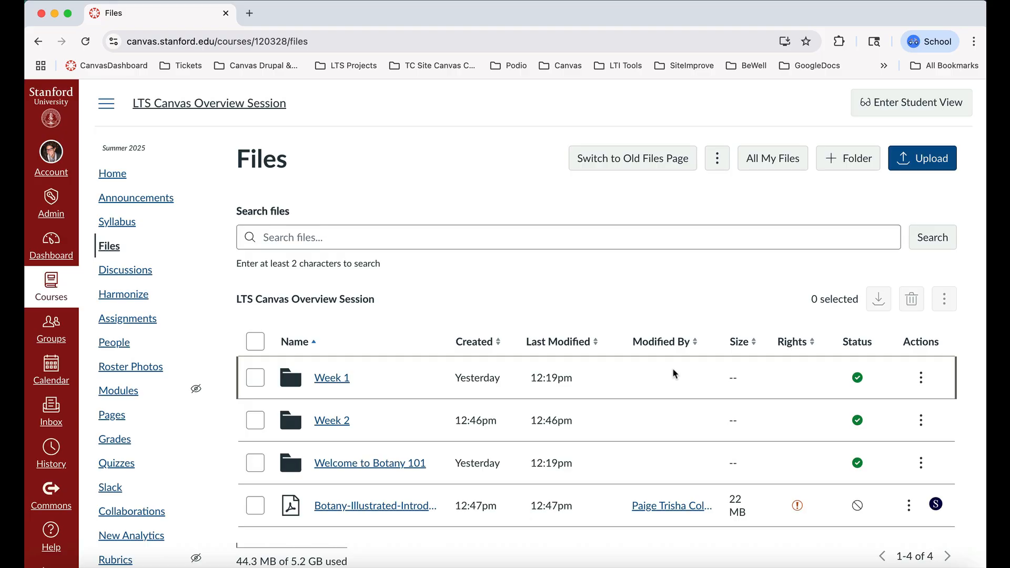
# - Upload carnivorousPlantsWinter2025.pdf and Types of Carnivorous Plants.xlsx from the computer to the course files
pyautogui.click(937, 162)
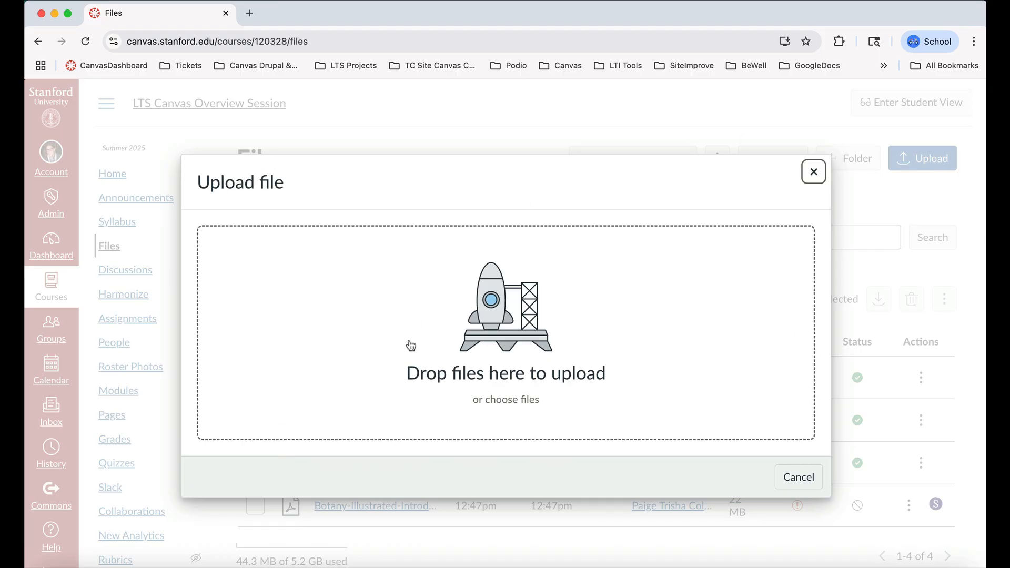
pyautogui.click(530, 322)
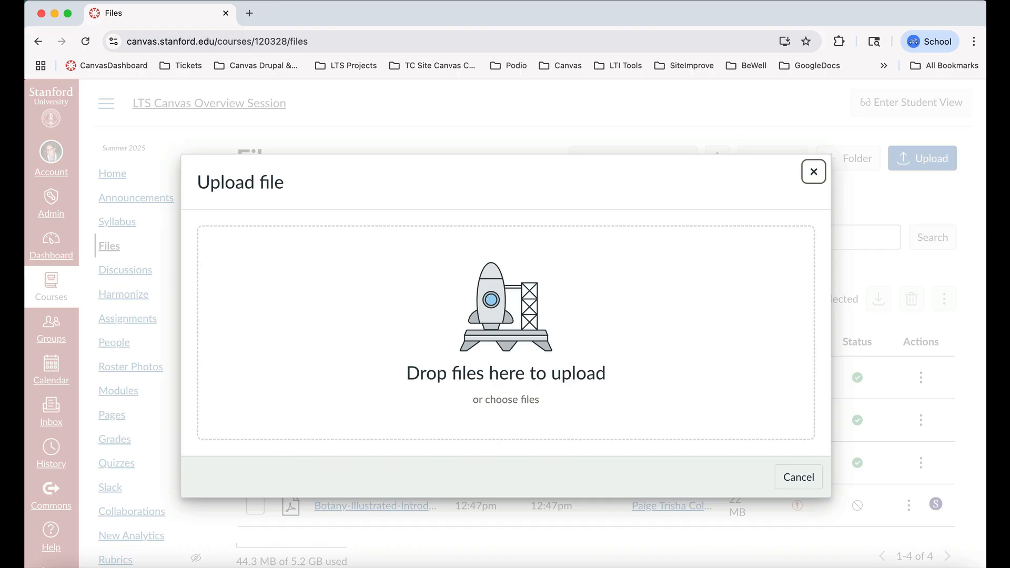
pyautogui.moveTo(989, 337); pyautogui.dragTo(494, 312)
pyautogui.scroll(-2, 493, 312)
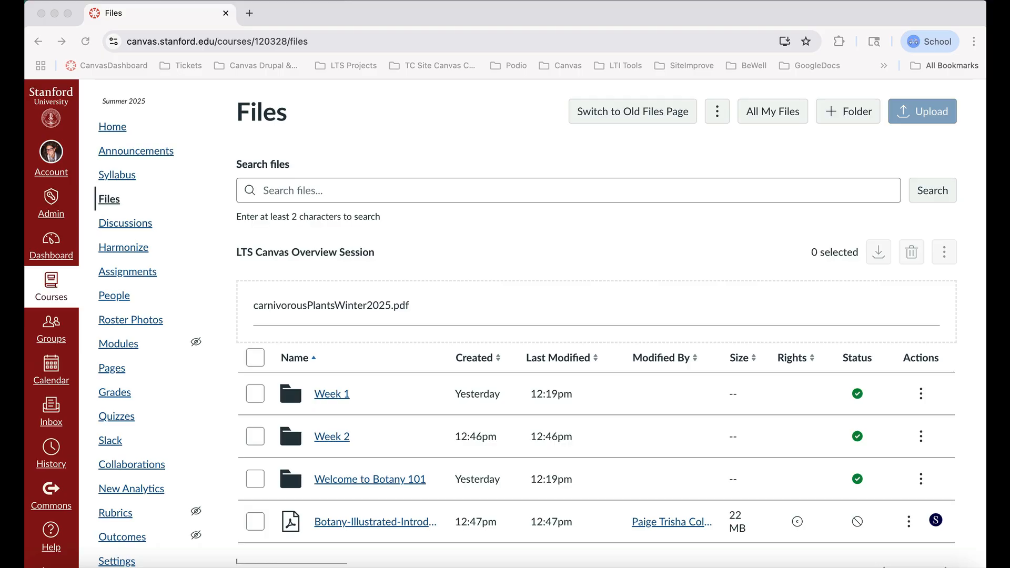
pyautogui.moveTo(636, 3); pyautogui.dragTo(513, 427)
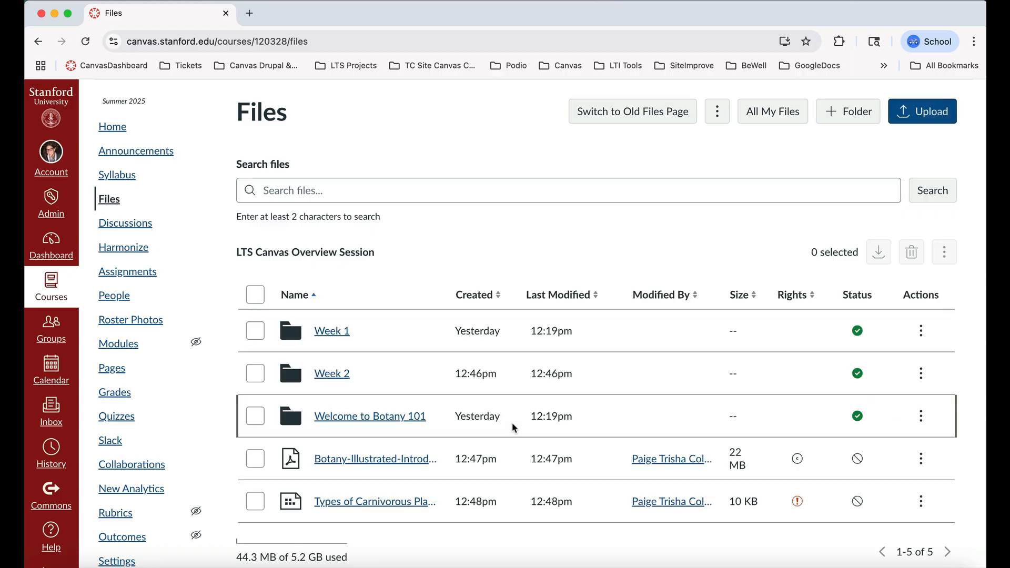
pyautogui.scroll(-1, 512, 422)
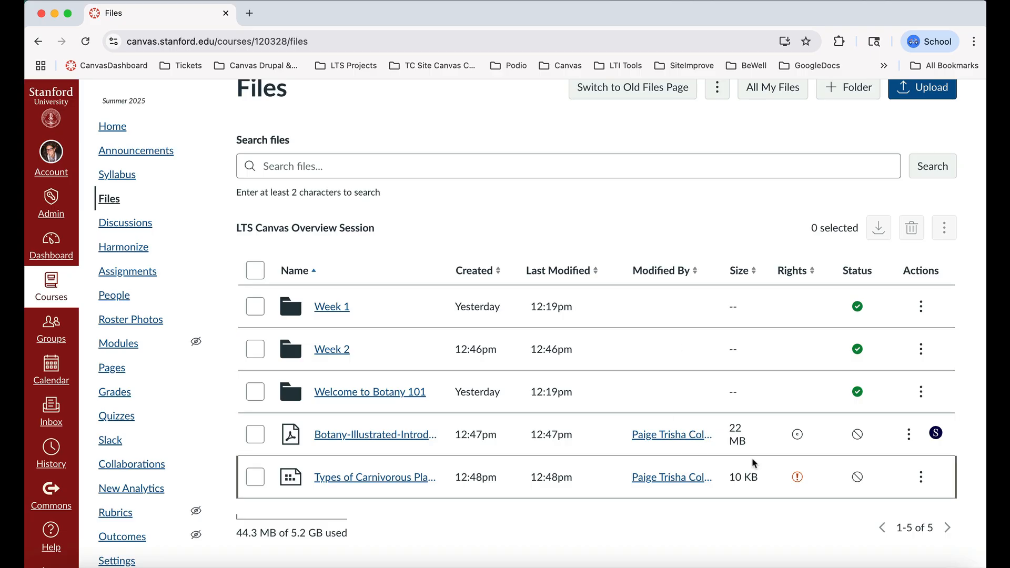
# - Set the usage rights of Types of Carnivorous Plants.xlsx to "I hold the copyright" and save them
pyautogui.moveTo(800, 479)
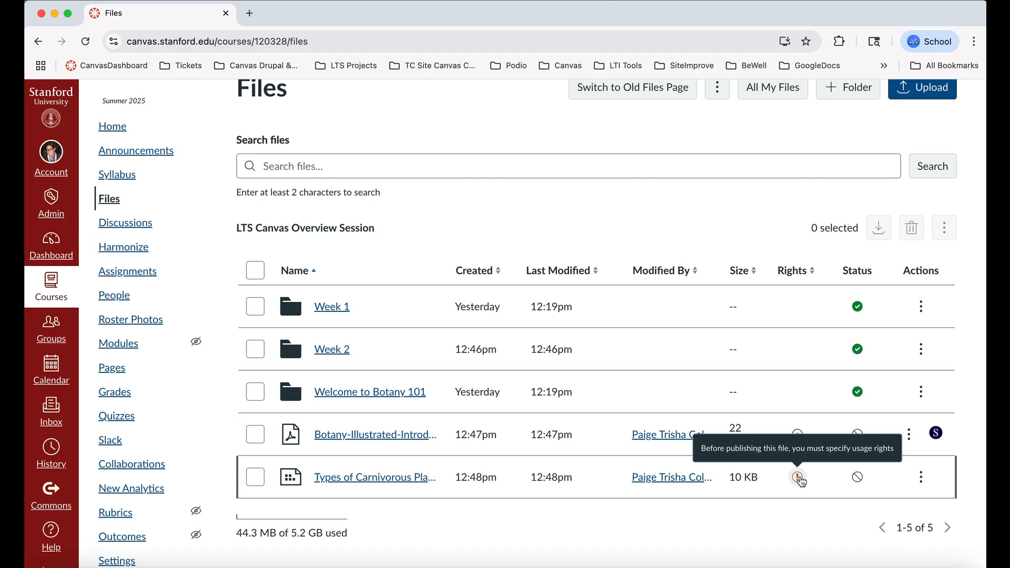
pyautogui.click(799, 477)
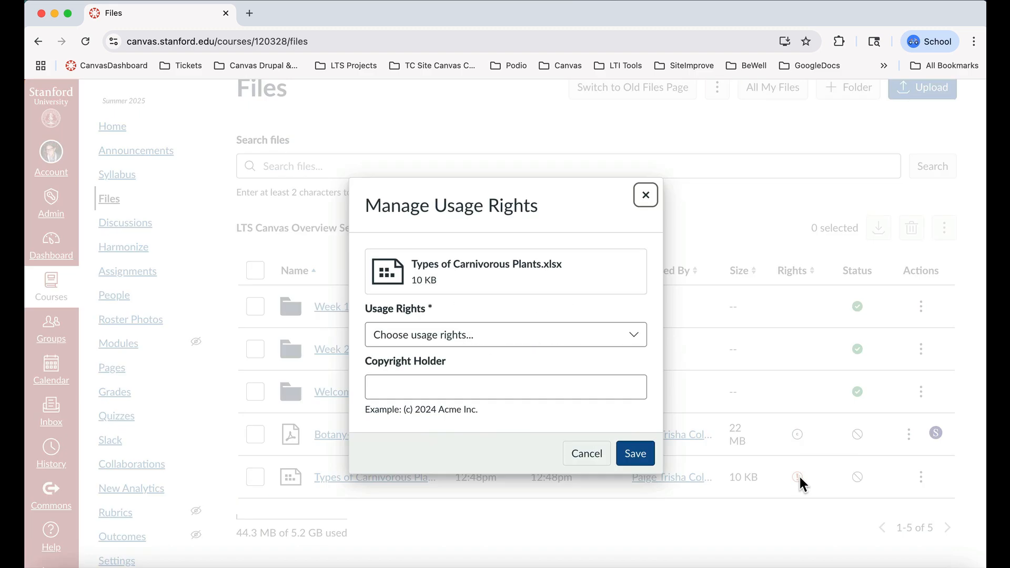
pyautogui.click(638, 336)
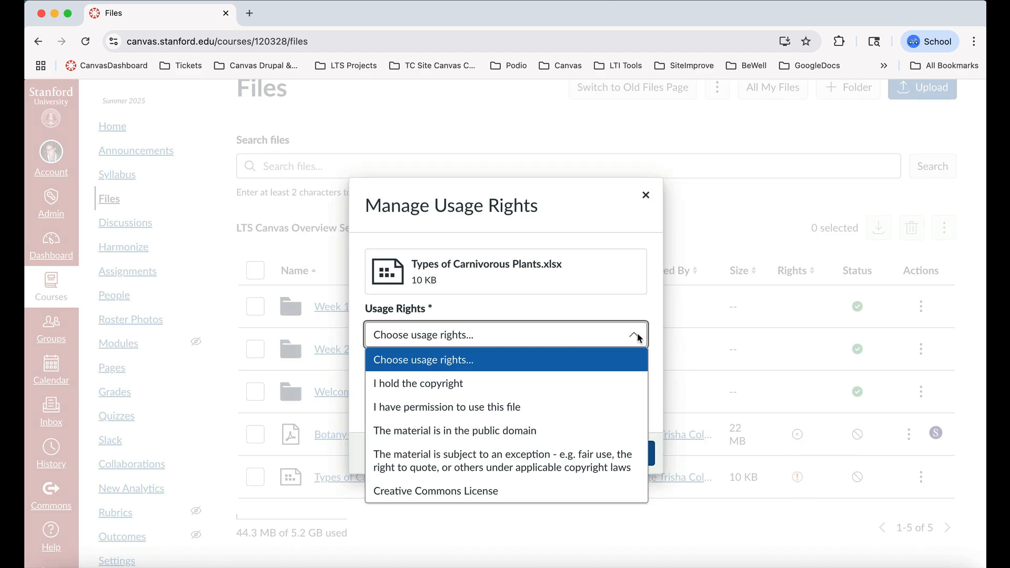
pyautogui.click(560, 377)
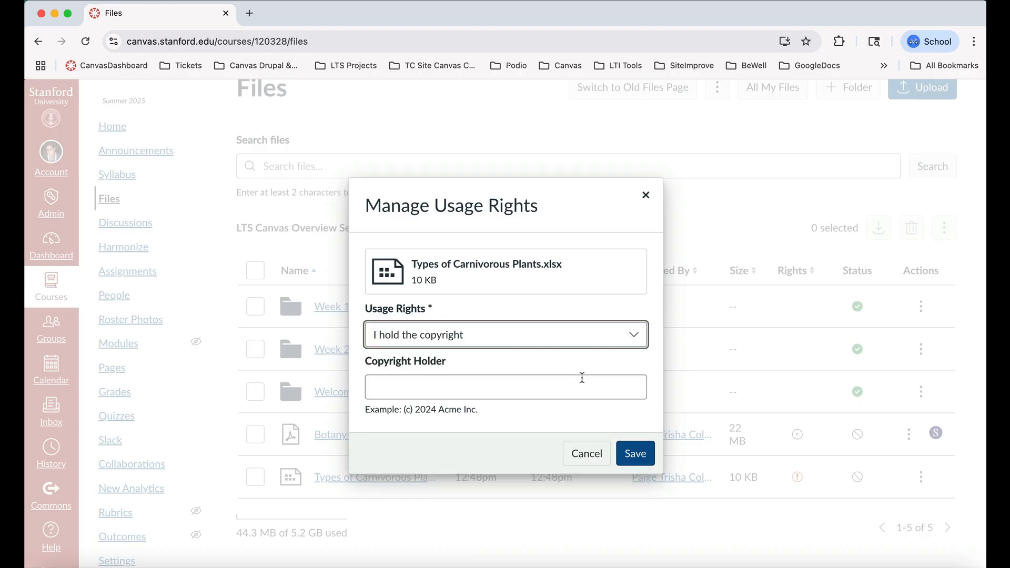
pyautogui.click(635, 454)
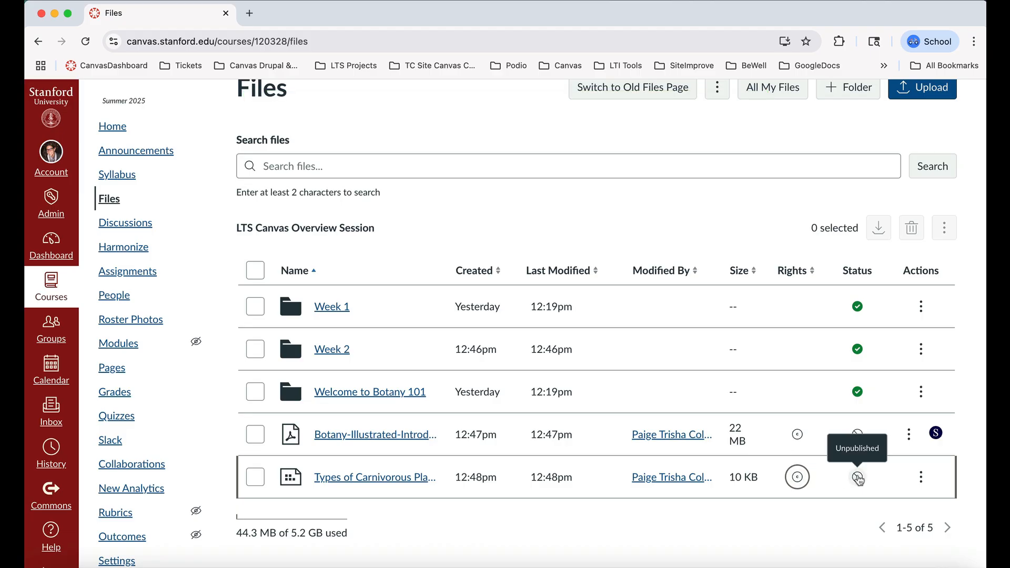
# - Change the availability of Types of Carnivorous Plants.xlsx to Publish and save the permissions
pyautogui.click(860, 480)
pyautogui.click(634, 345)
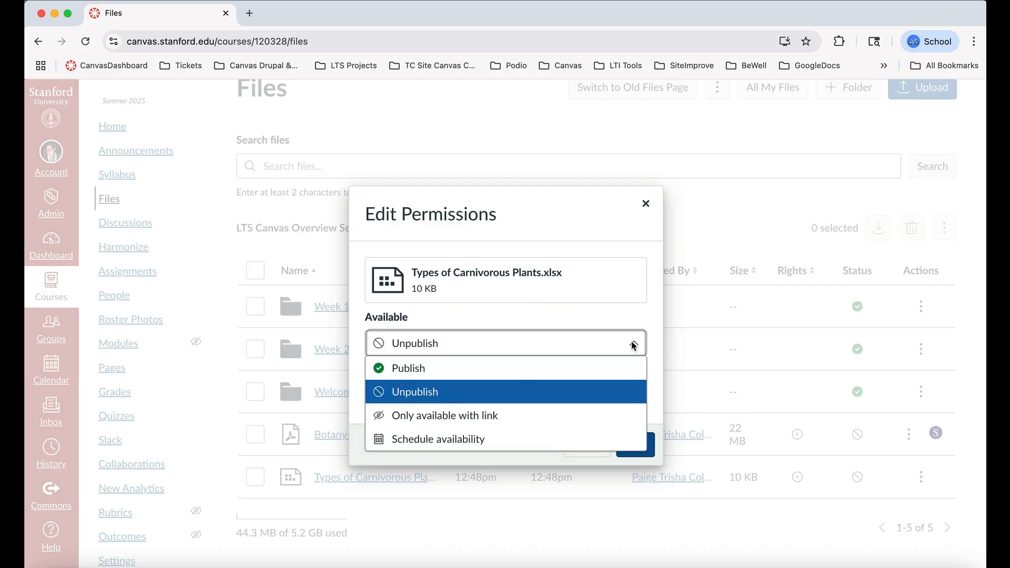
pyautogui.click(561, 367)
pyautogui.click(634, 446)
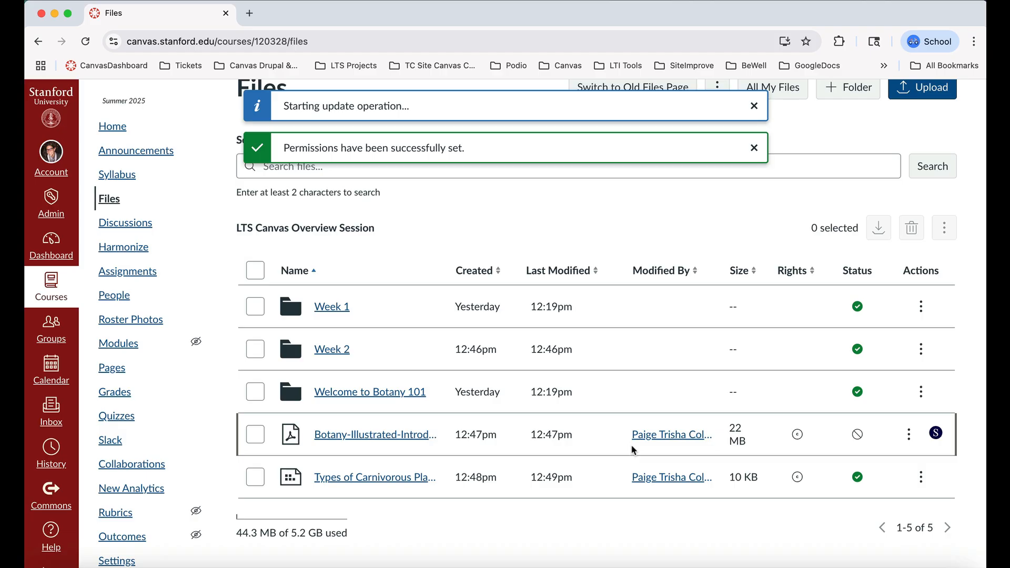
# - Upload the image BigBen.png from the computer to the course files
pyautogui.scroll(3, 634, 450)
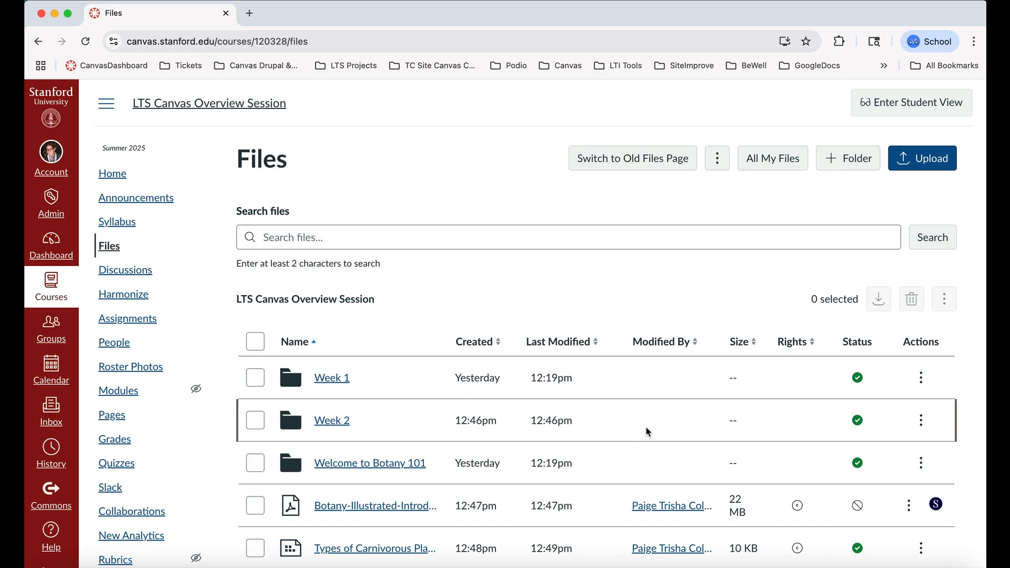
pyautogui.click(927, 163)
pyautogui.moveTo(578, 32); pyautogui.dragTo(475, 238)
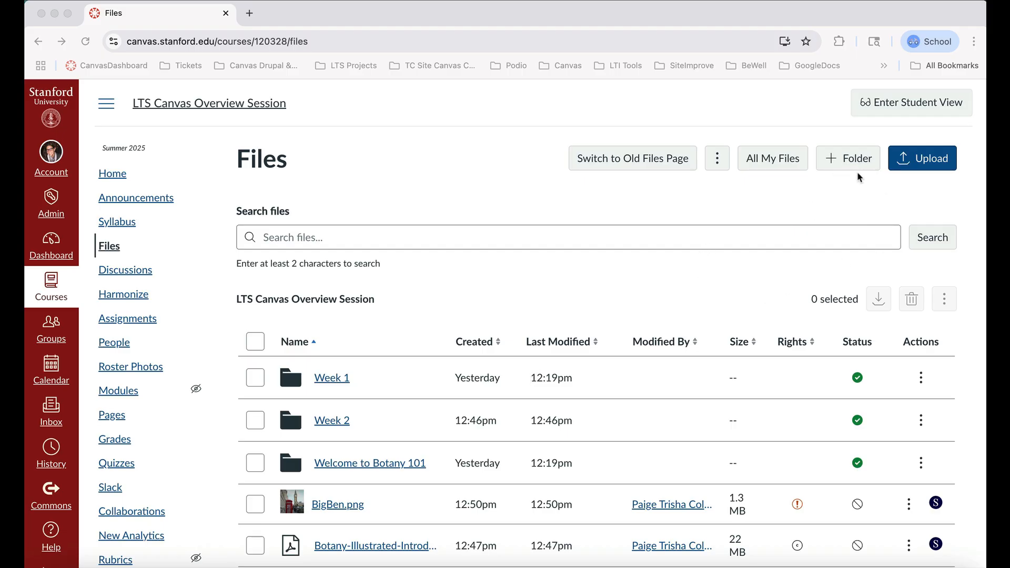
# - Create another folder with the name "Week 2" alongside the existing course folders
pyautogui.click(848, 160)
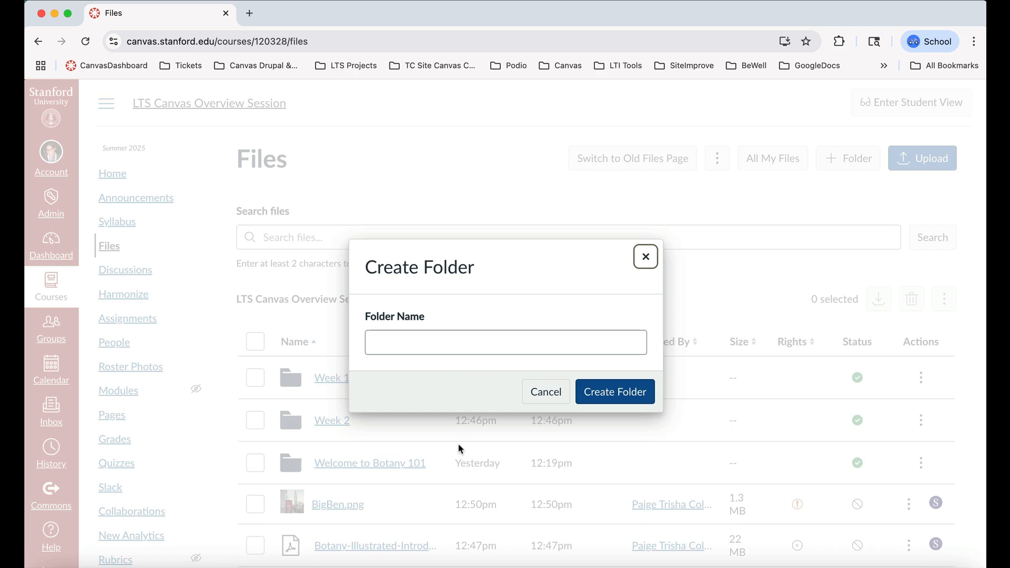
pyautogui.click(462, 348)
pyautogui.write('Week 2')
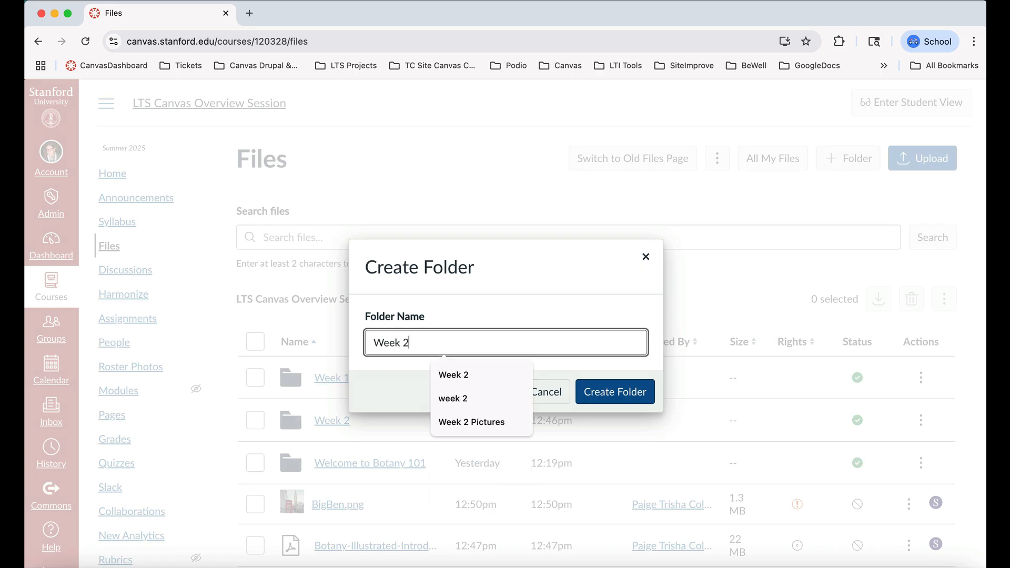
pyautogui.click(604, 393)
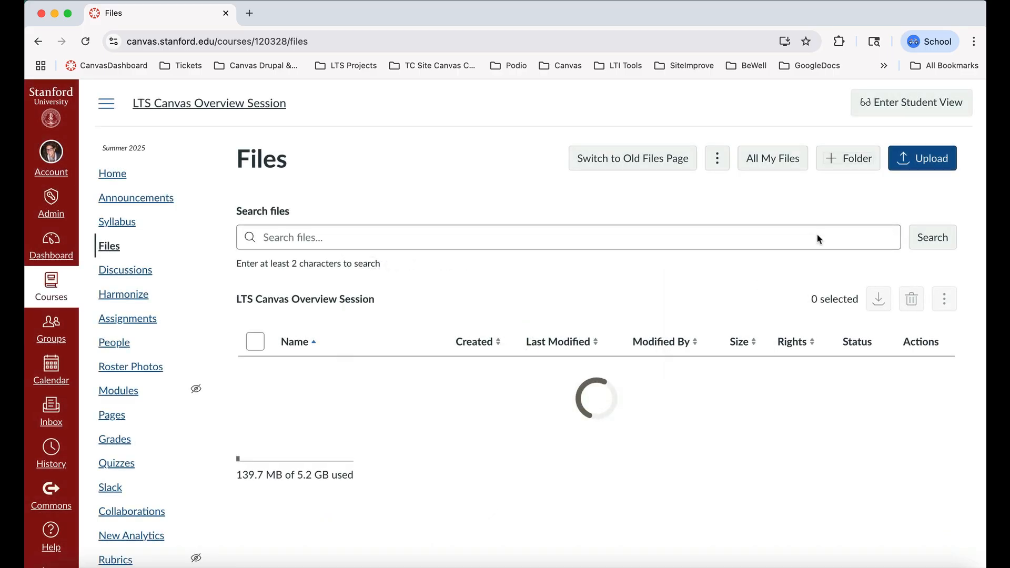
# - Create a folder named "Exam Content" in the course files
pyautogui.click(855, 157)
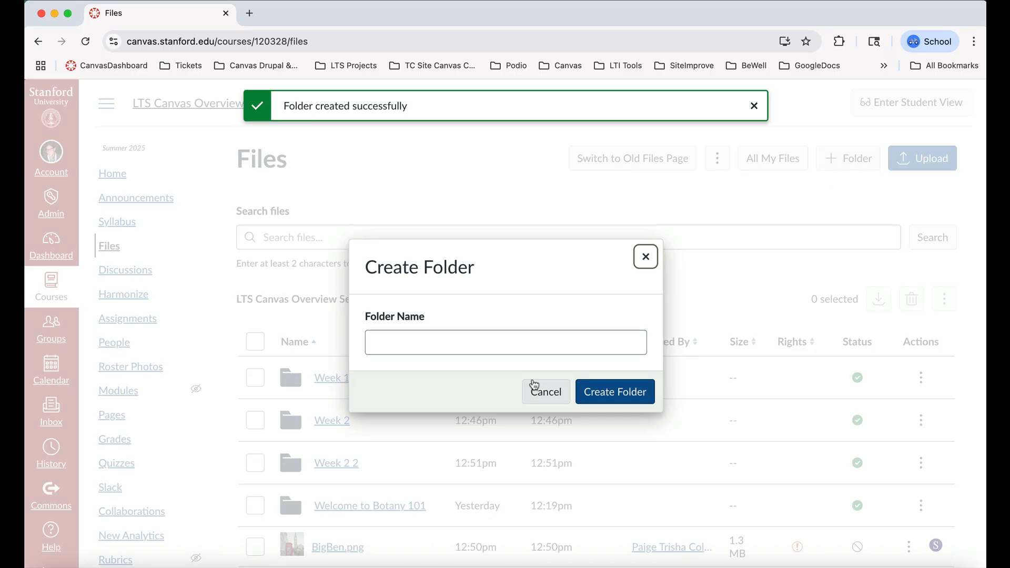
pyautogui.click(529, 335)
pyautogui.write('Exam ')
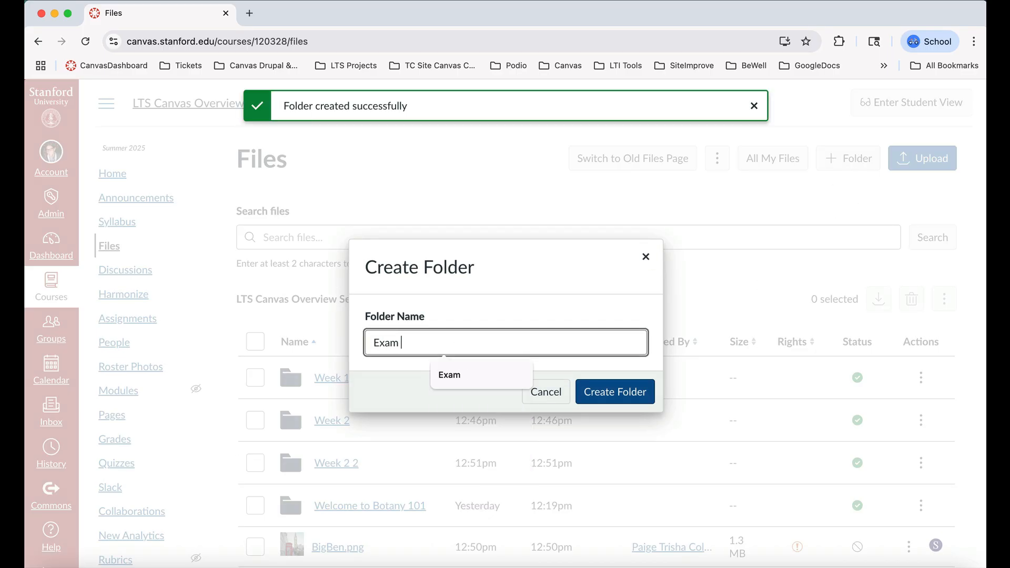
pyautogui.write('Content')
pyautogui.click(625, 392)
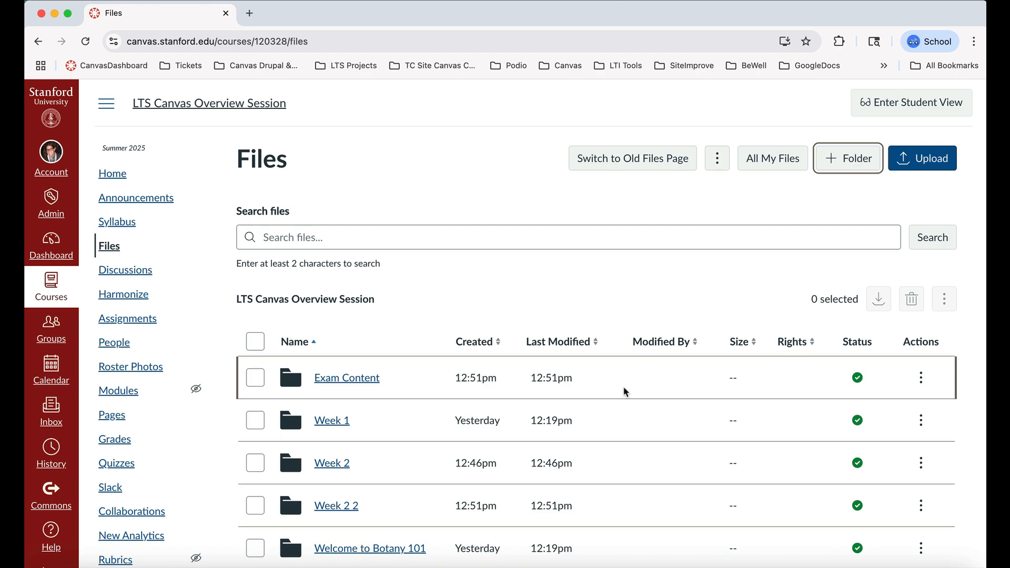
# - Move the Botany-Illustrated-Introduction-to-Plants PDF into the Week 1 folder
pyautogui.scroll(-3, 625, 392)
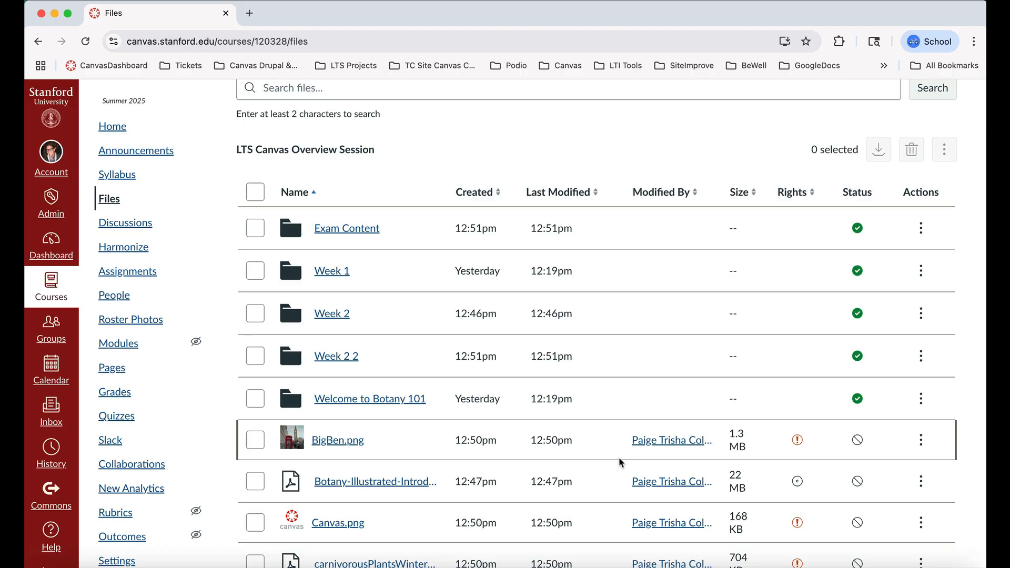
pyautogui.scroll(-1, 566, 468)
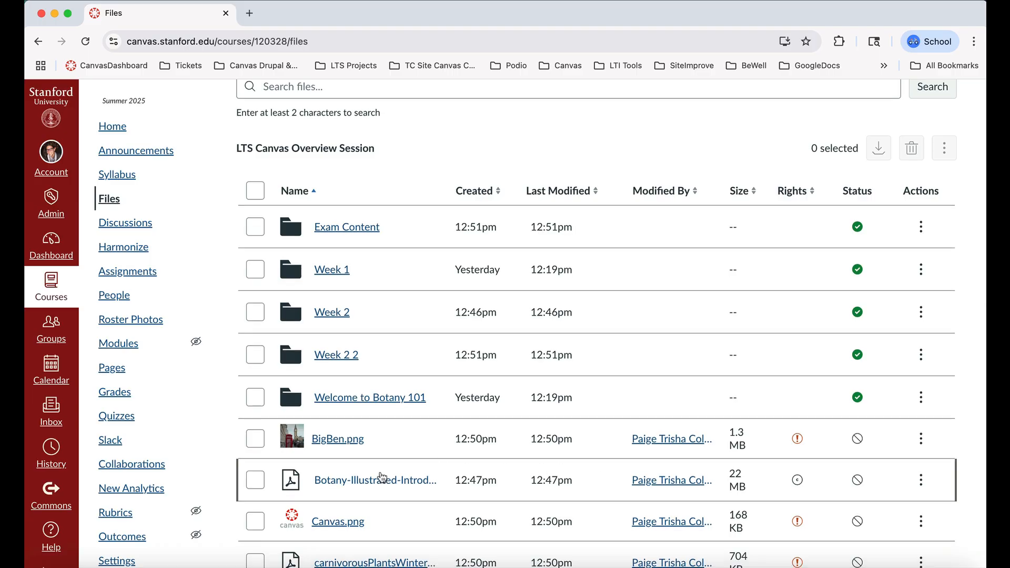
pyautogui.moveTo(382, 476); pyautogui.dragTo(332, 271)
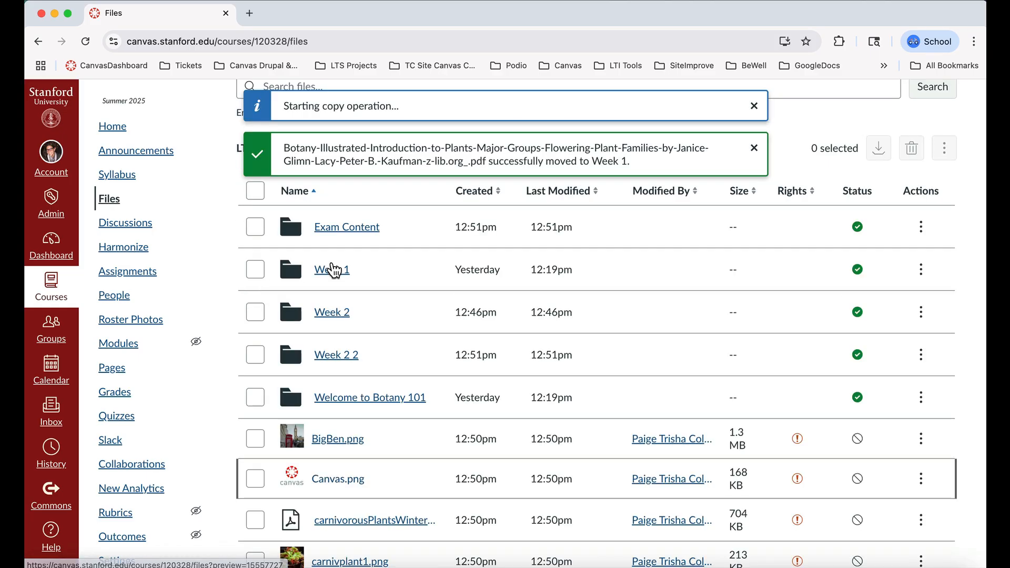
# - Preview FAll2025Biodiversity.docx, step forward through the following files as far as Flower.png, and close the preview
pyautogui.scroll(3, 335, 271)
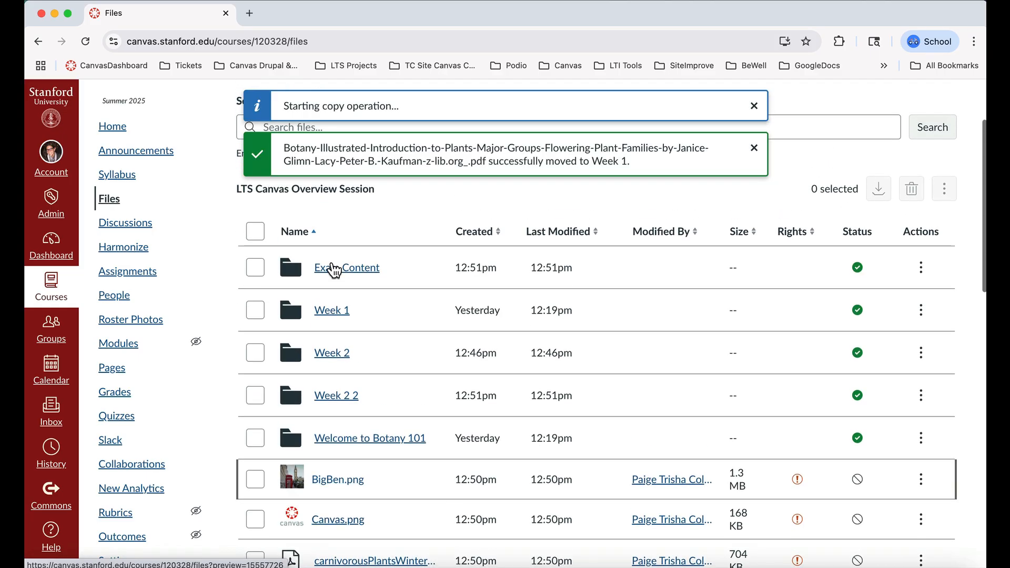
pyautogui.scroll(2, 334, 271)
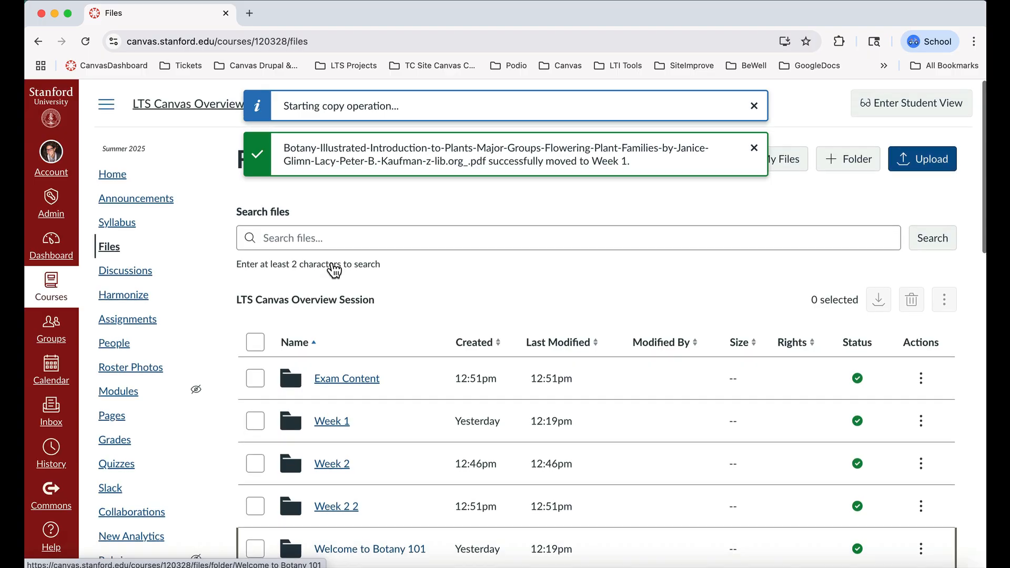
pyautogui.scroll(-3, 334, 271)
pyautogui.scroll(-2, 334, 271)
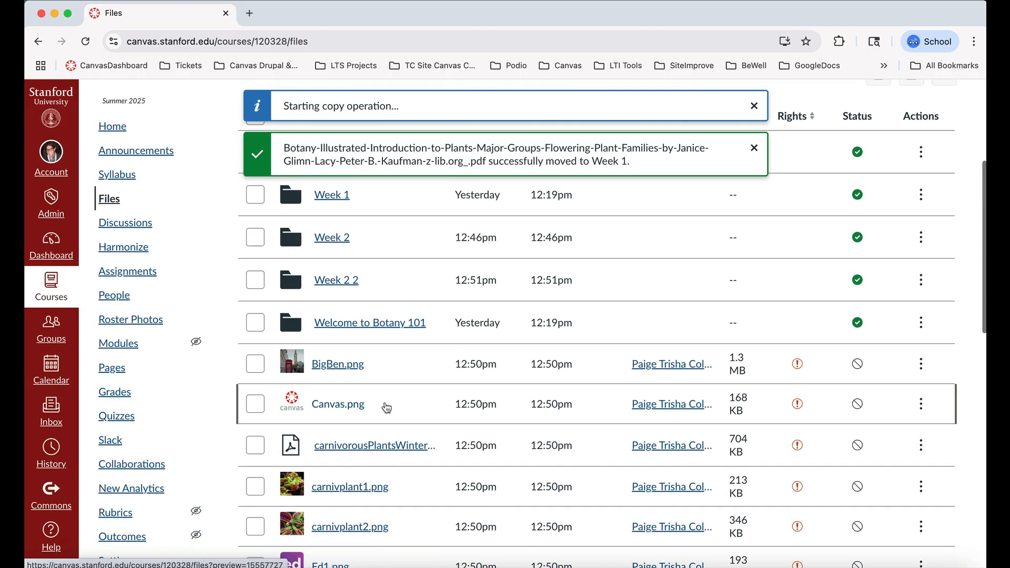
pyautogui.scroll(-5, 384, 409)
pyautogui.click(383, 378)
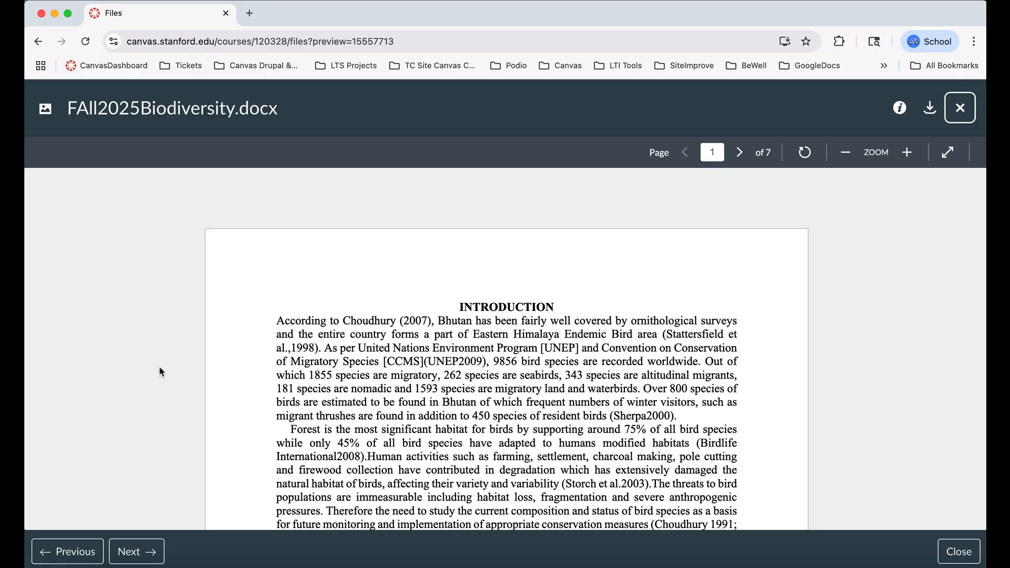
pyautogui.click(142, 552)
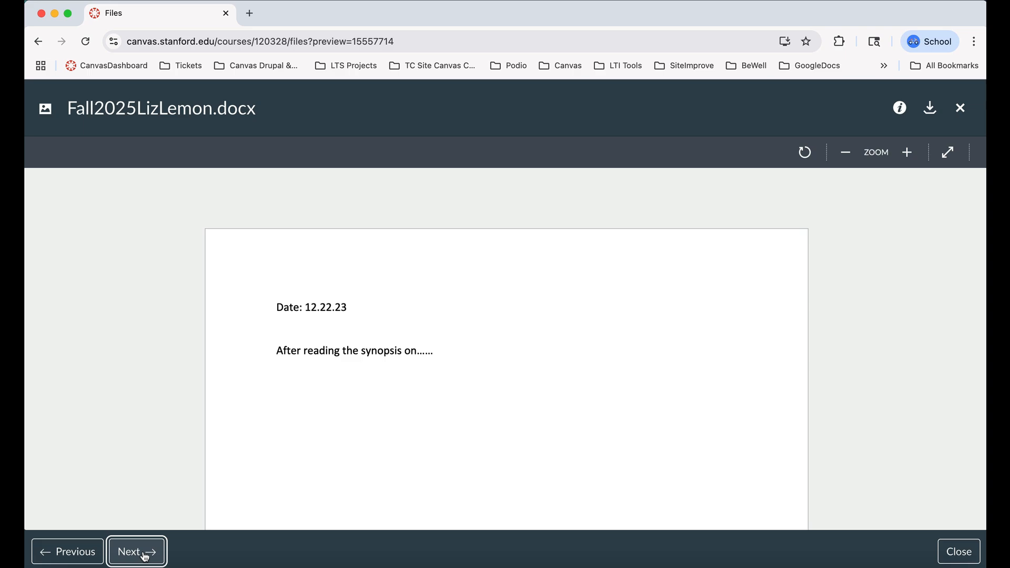
pyautogui.click(145, 556)
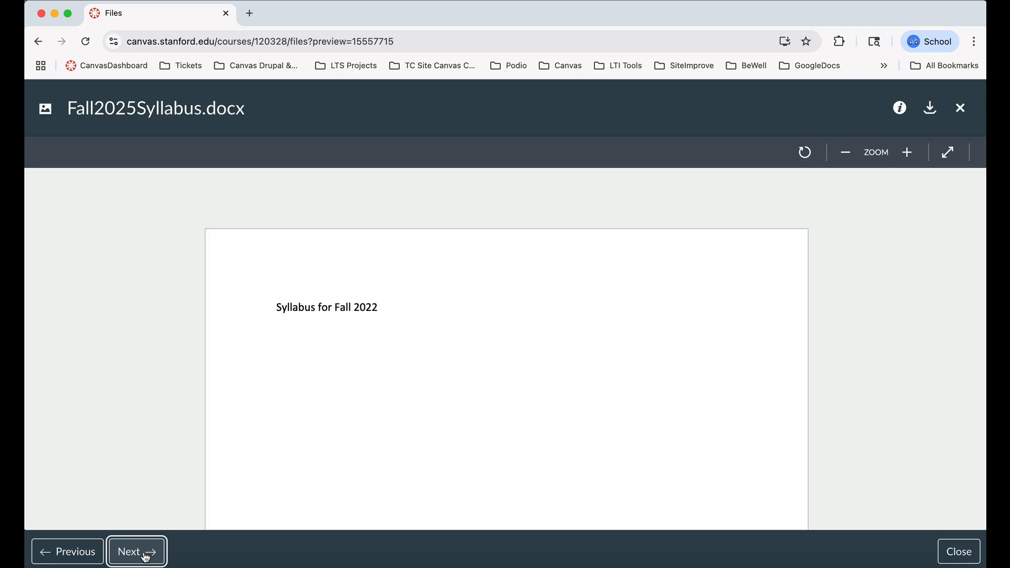
pyautogui.click(146, 556)
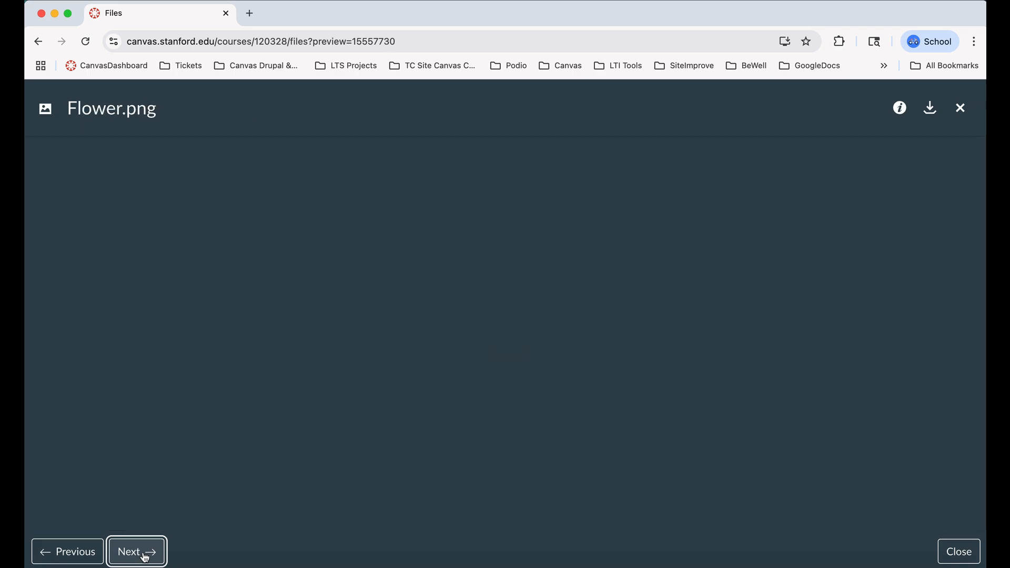
pyautogui.click(959, 553)
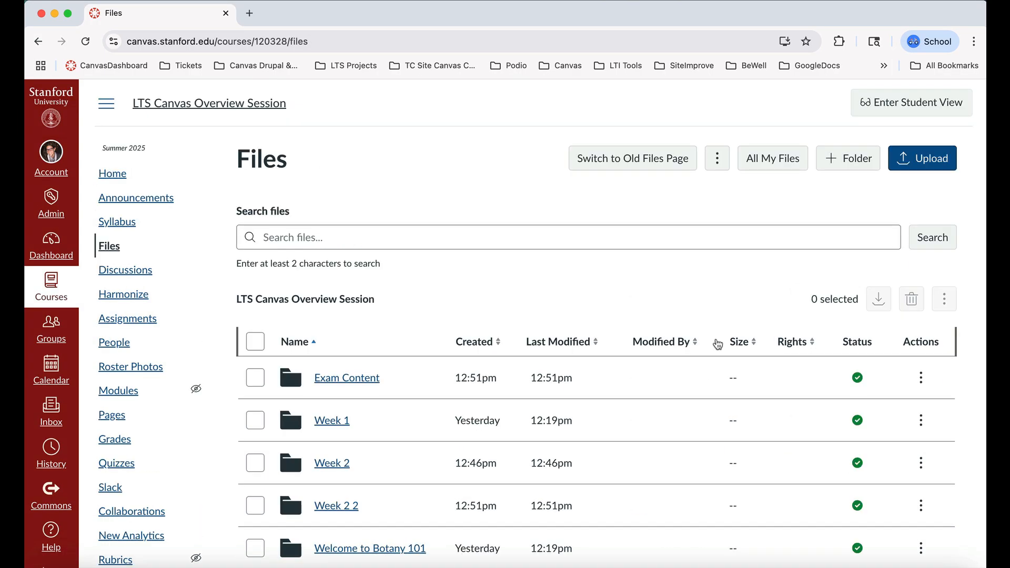
# - Try to change the availability of carnivorousPlantsWinter2025.pdf to Publish
pyautogui.scroll(-5, 718, 348)
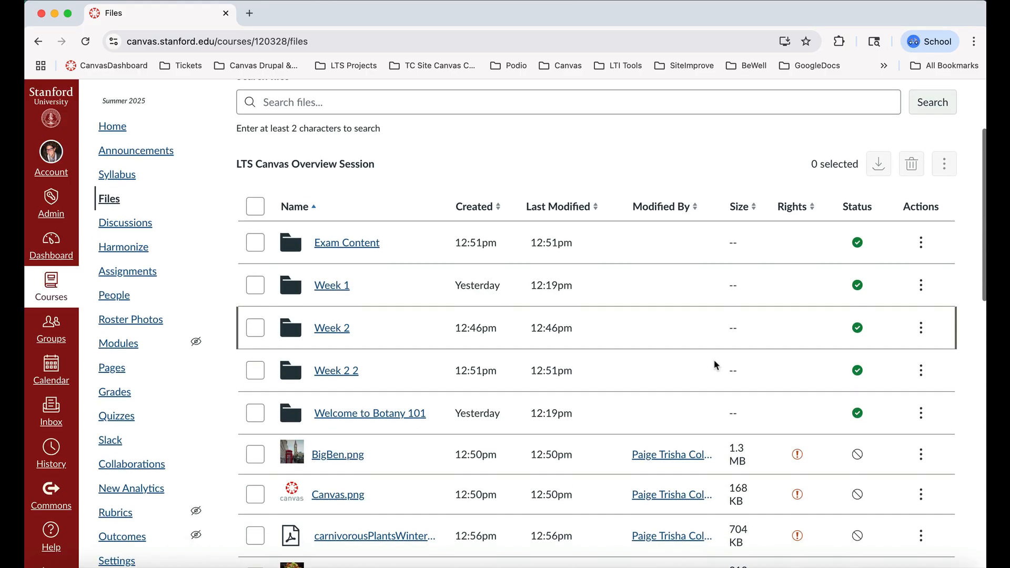
pyautogui.scroll(-3, 715, 364)
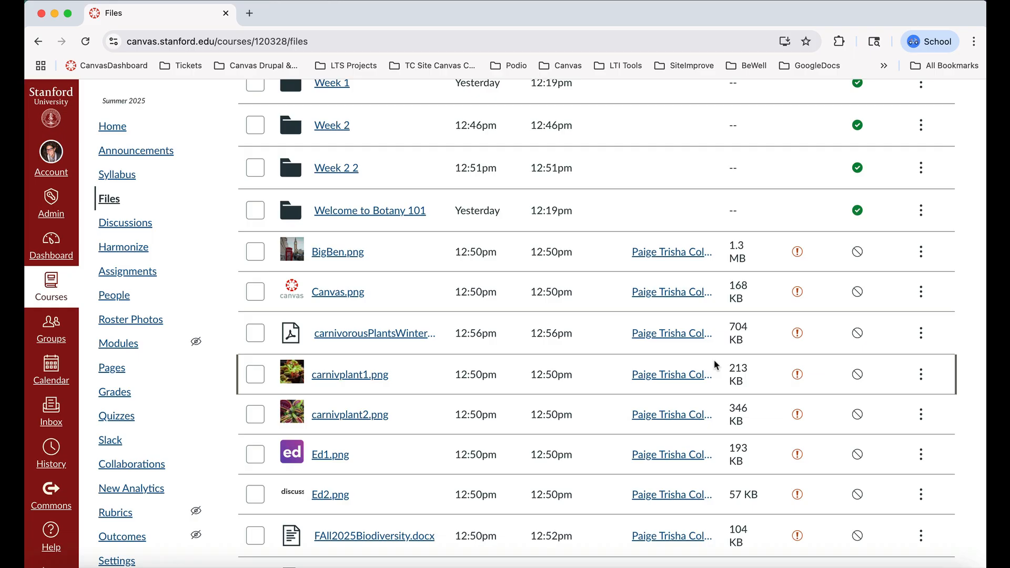
pyautogui.scroll(2, 716, 365)
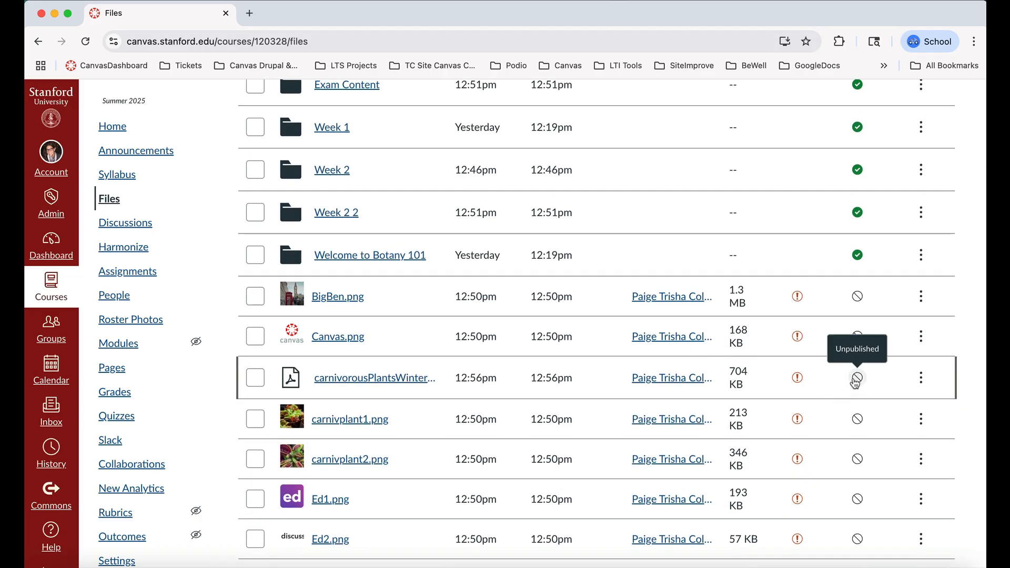
pyautogui.click(858, 379)
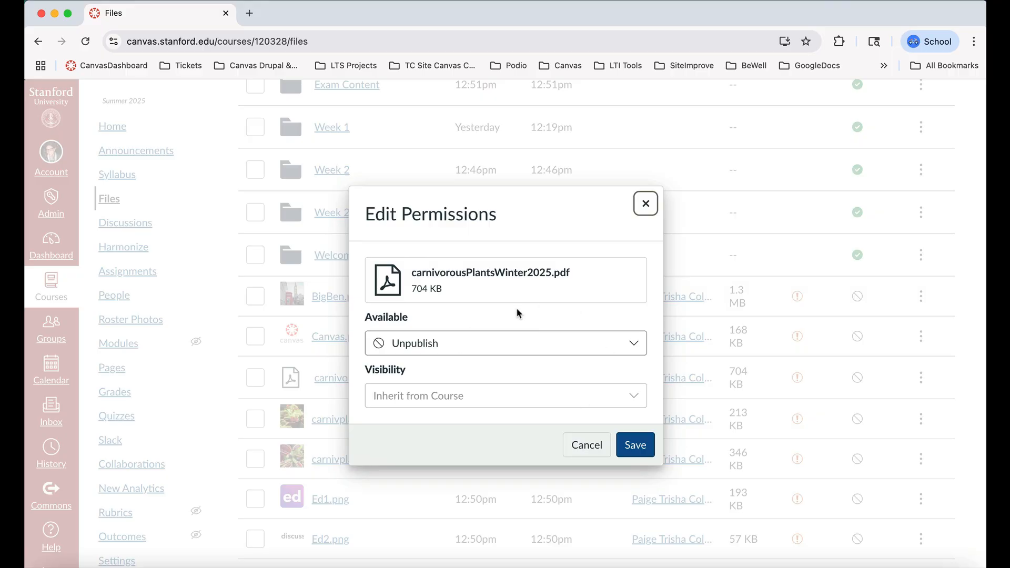
pyautogui.click(631, 343)
pyautogui.click(553, 374)
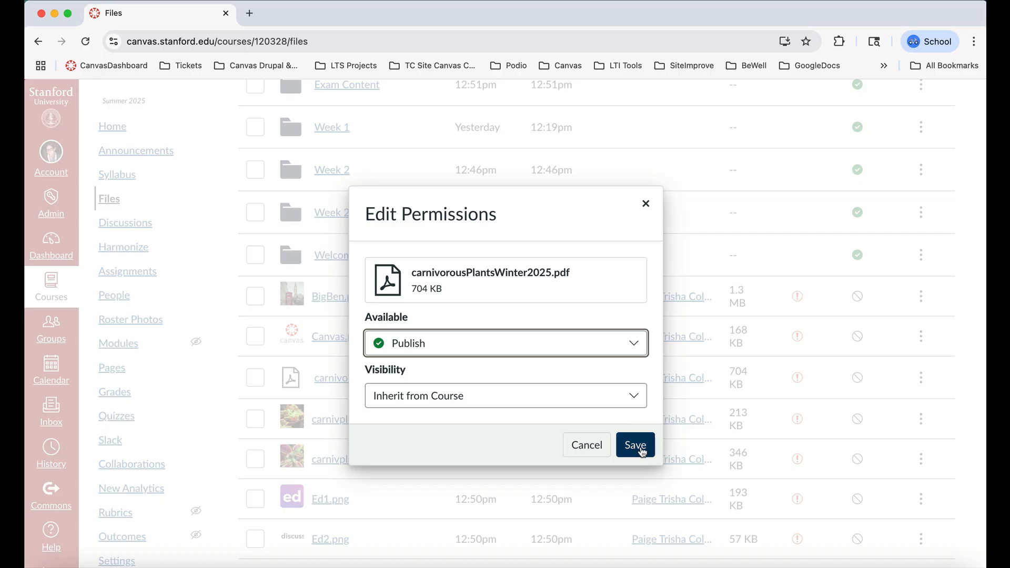
pyautogui.click(637, 445)
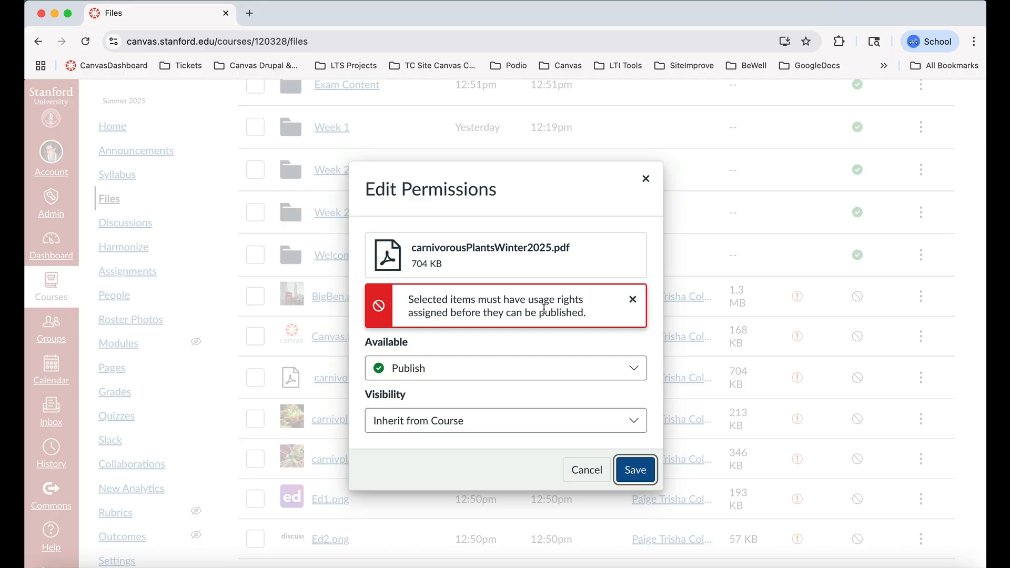
pyautogui.click(582, 473)
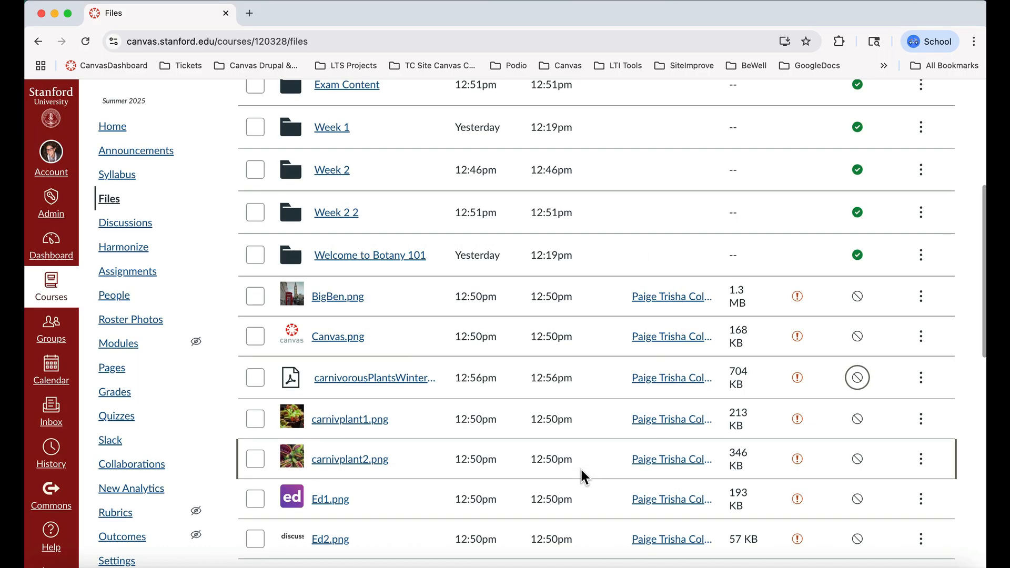
# - Set the usage rights of carnivorousPlantsWinter2025.pdf to "I hold the copyright" and save them
pyautogui.click(799, 379)
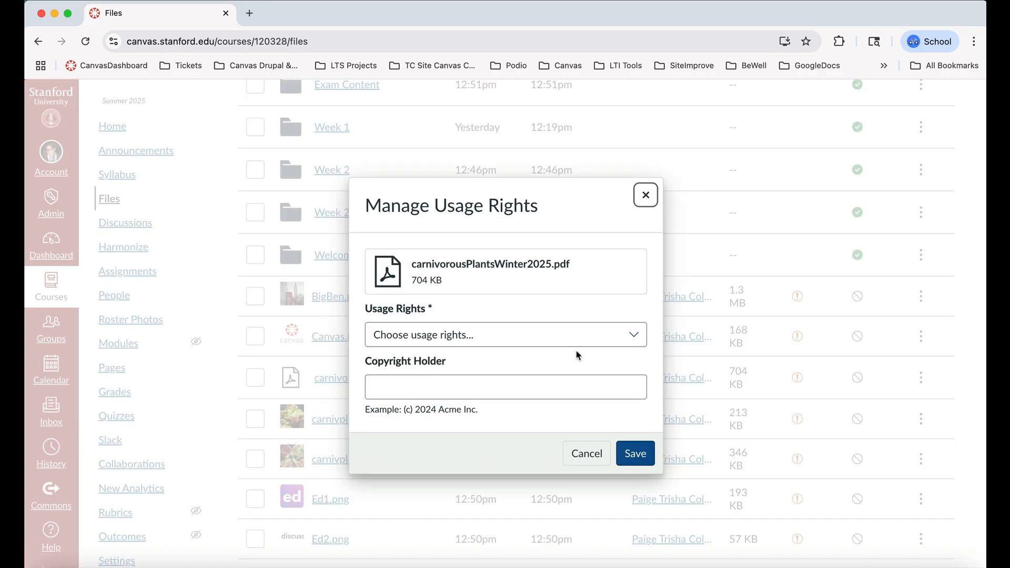
pyautogui.click(632, 337)
pyautogui.click(573, 382)
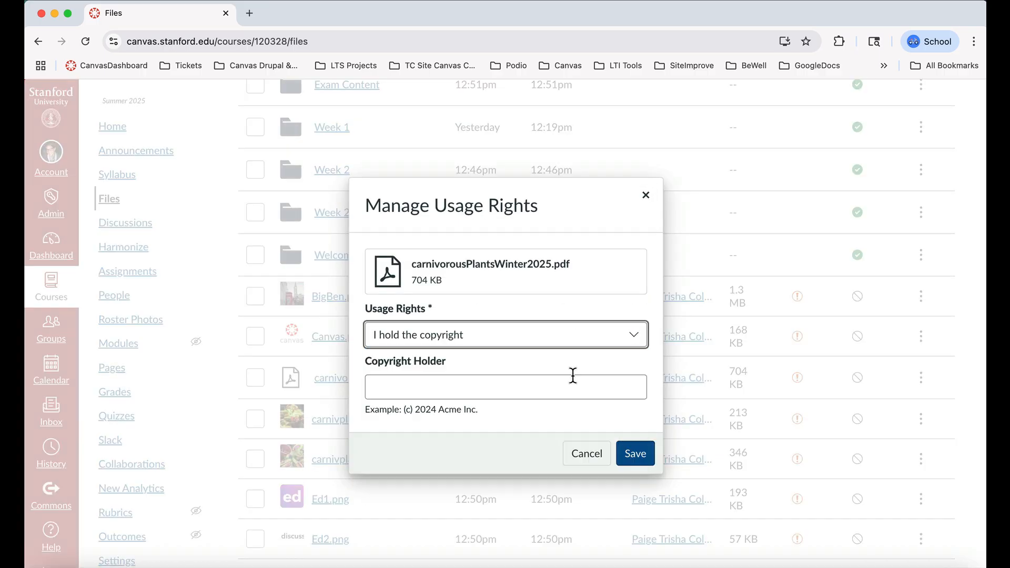
pyautogui.click(634, 453)
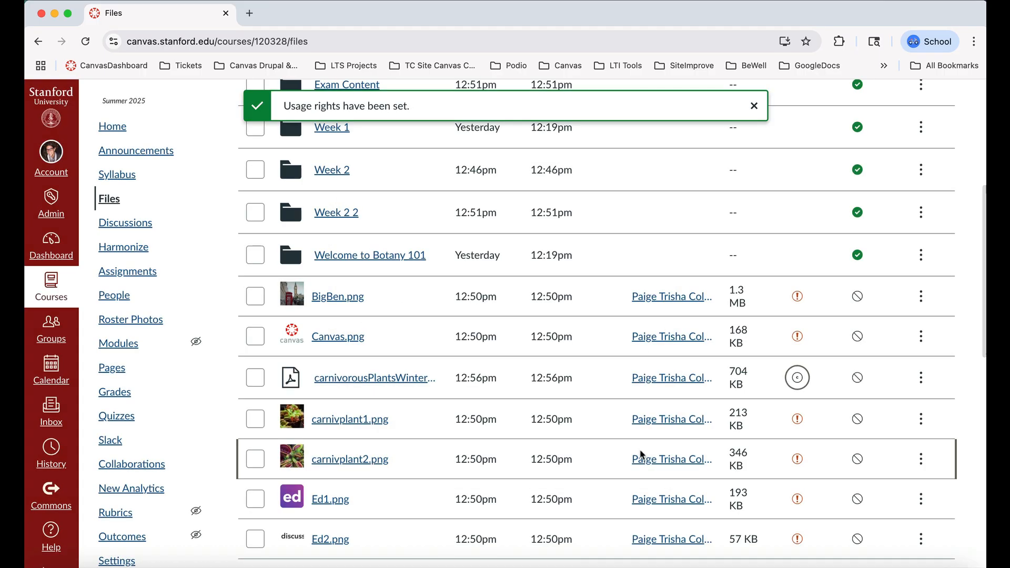
# - Set the availability of carnivorousPlantsWinter2025.pdf to Publish and save the permissions
pyautogui.click(858, 378)
pyautogui.click(858, 378)
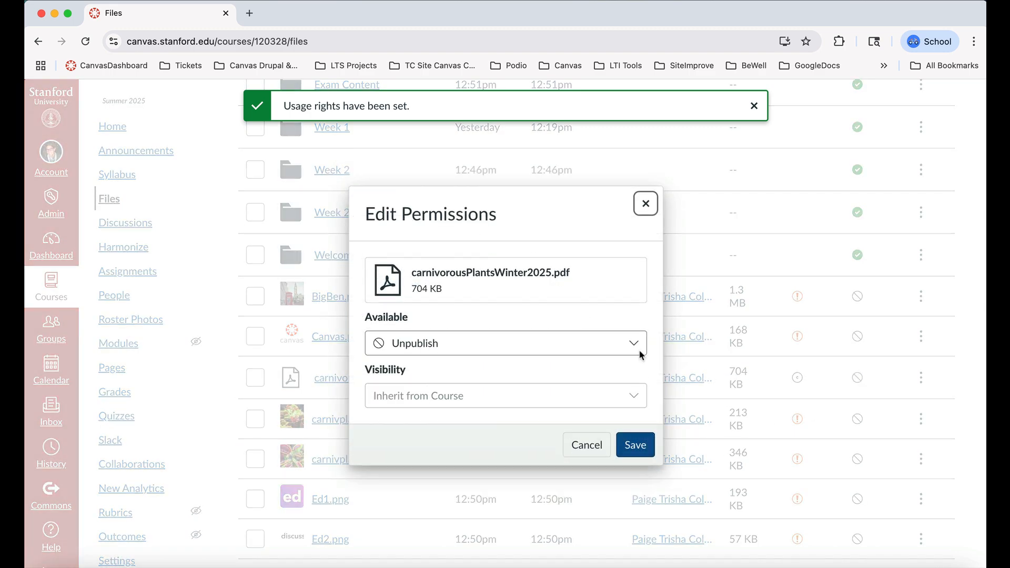
pyautogui.click(636, 343)
pyautogui.click(577, 372)
pyautogui.click(636, 442)
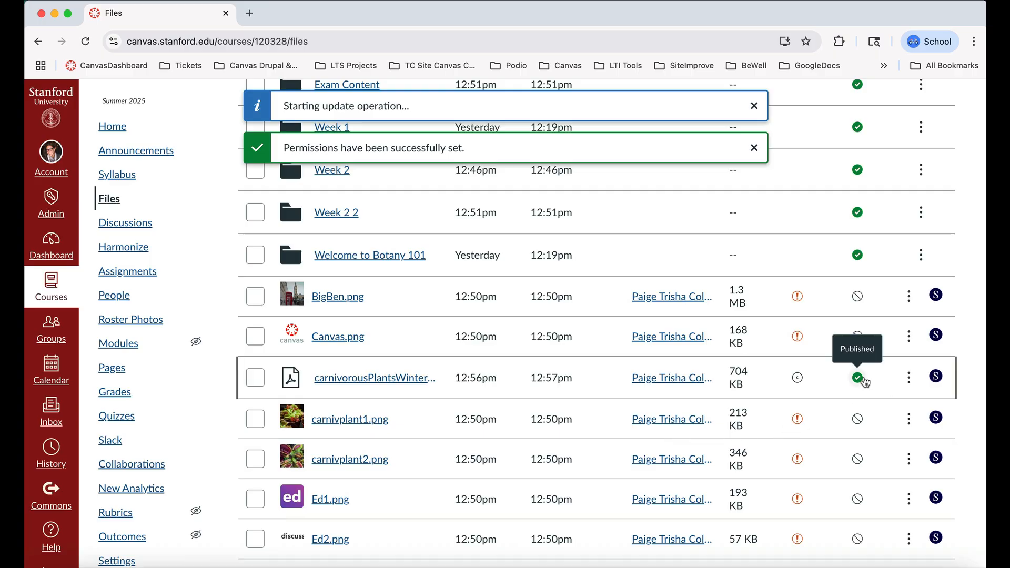
# - Select the Exam Content and Welcome to Botany 101 folders in the course file list
pyautogui.scroll(6, 659, 421)
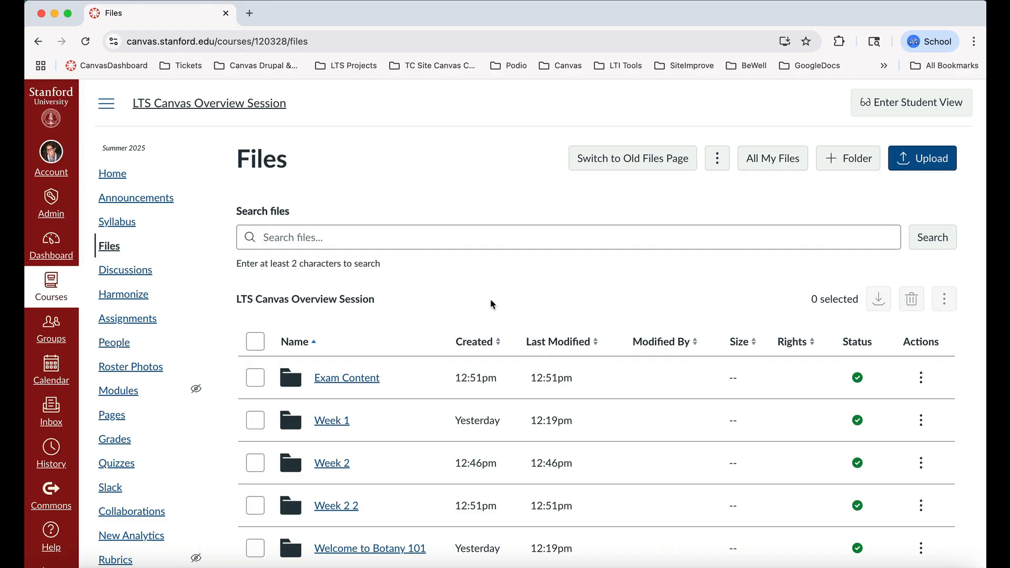
pyautogui.click(257, 378)
pyautogui.scroll(-3, 258, 400)
pyautogui.click(255, 423)
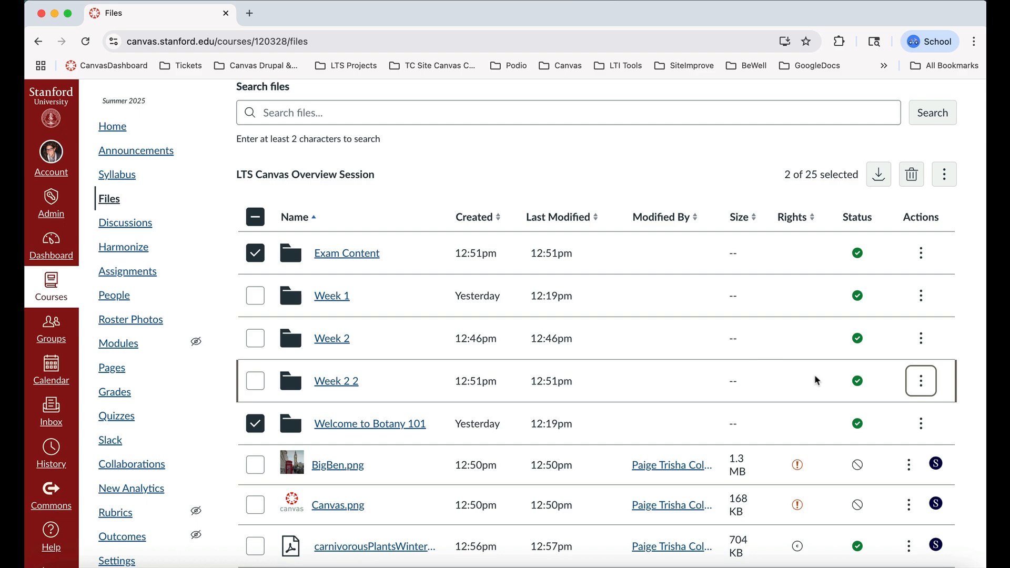
# - Rename the "Week 2 2" folder as "Week 2: Unit 2"
pyautogui.click(921, 381)
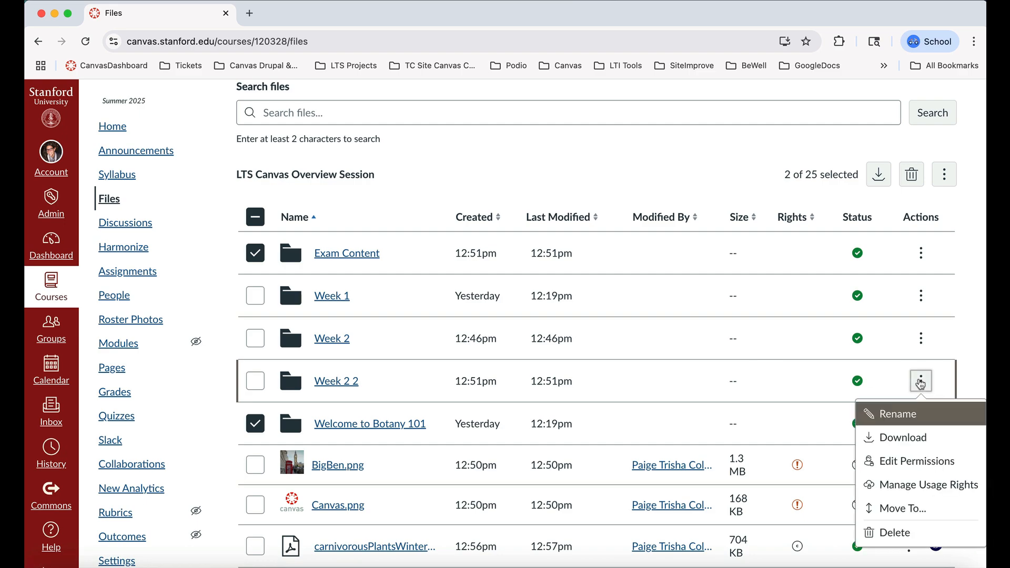
pyautogui.click(896, 411)
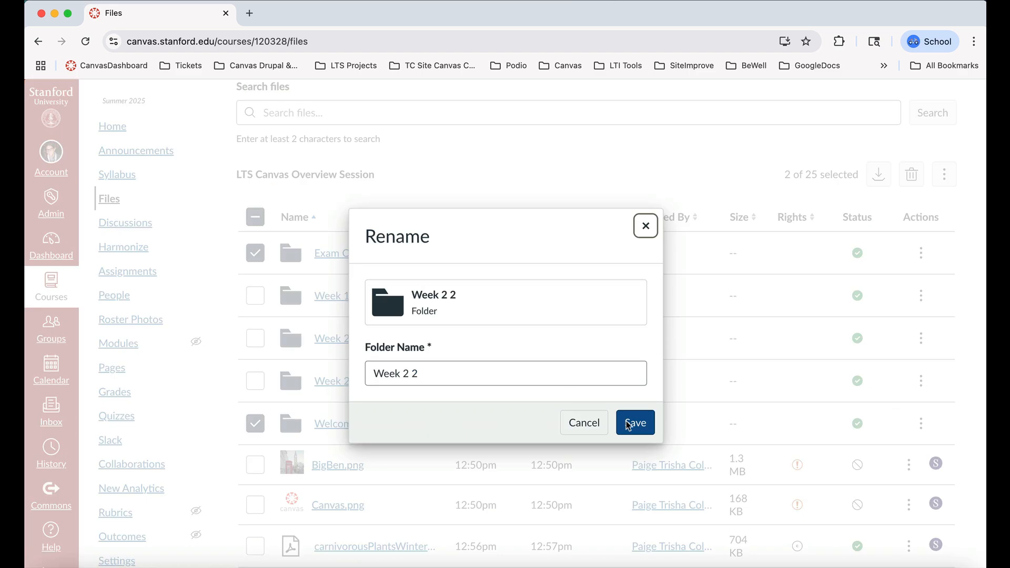
pyautogui.click(456, 373)
pyautogui.press('BackSpace')
pyautogui.press('BackSpace')
pyautogui.write(':')
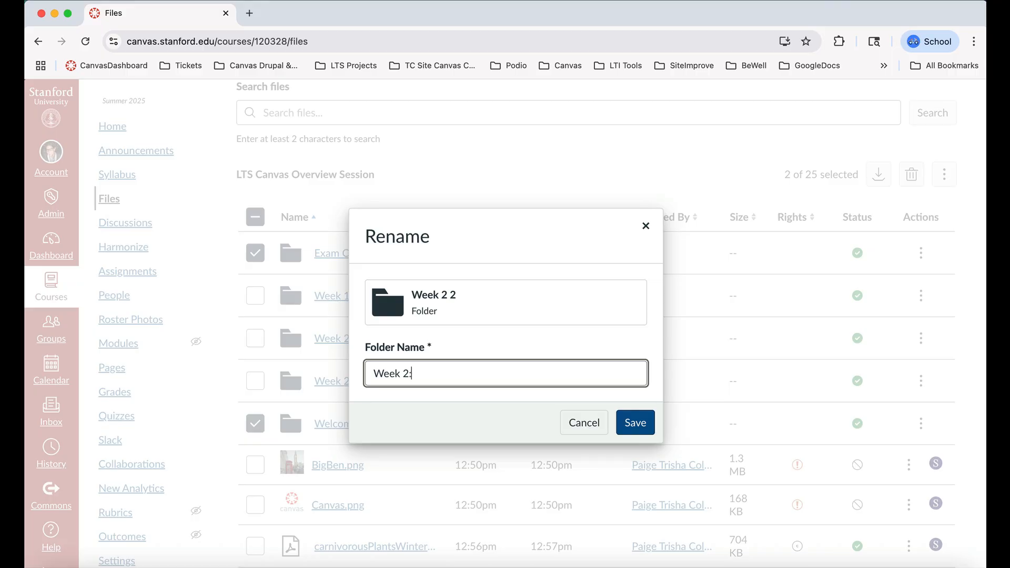
pyautogui.write(' Unit 2')
pyautogui.click(634, 425)
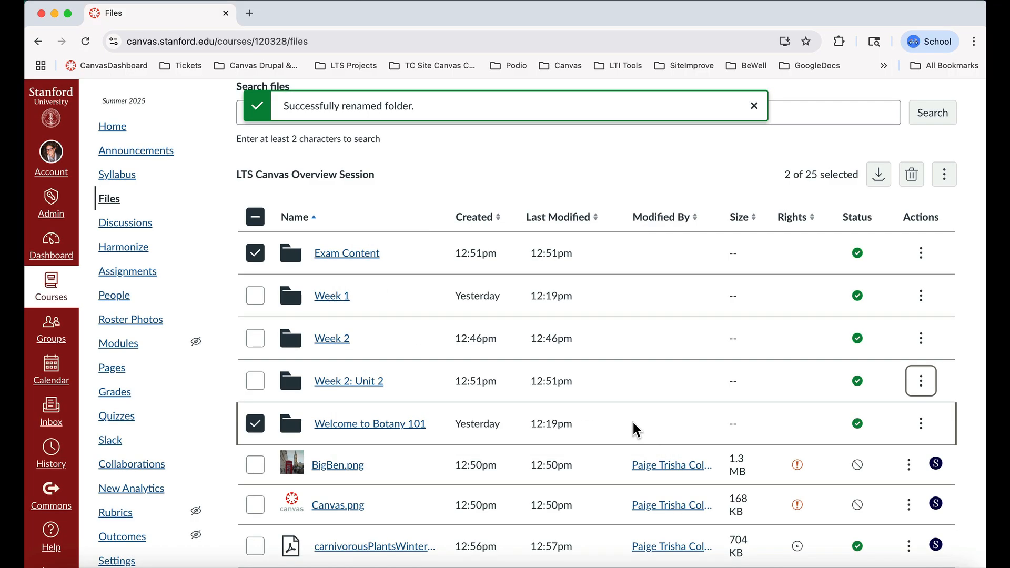
# - Rename the "Week 2" folder as "Week 3"
pyautogui.click(920, 338)
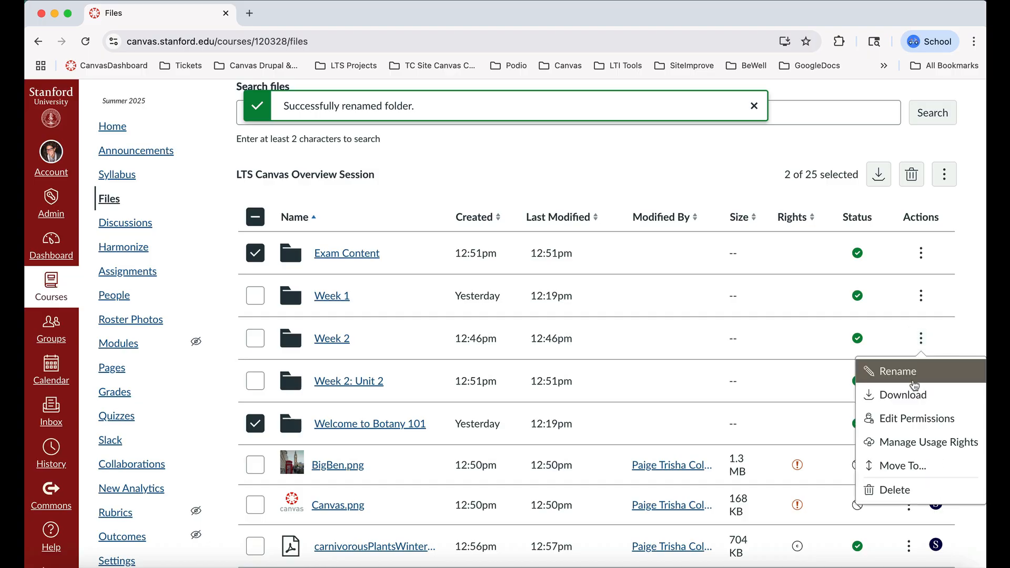
pyautogui.click(871, 371)
pyautogui.click(467, 379)
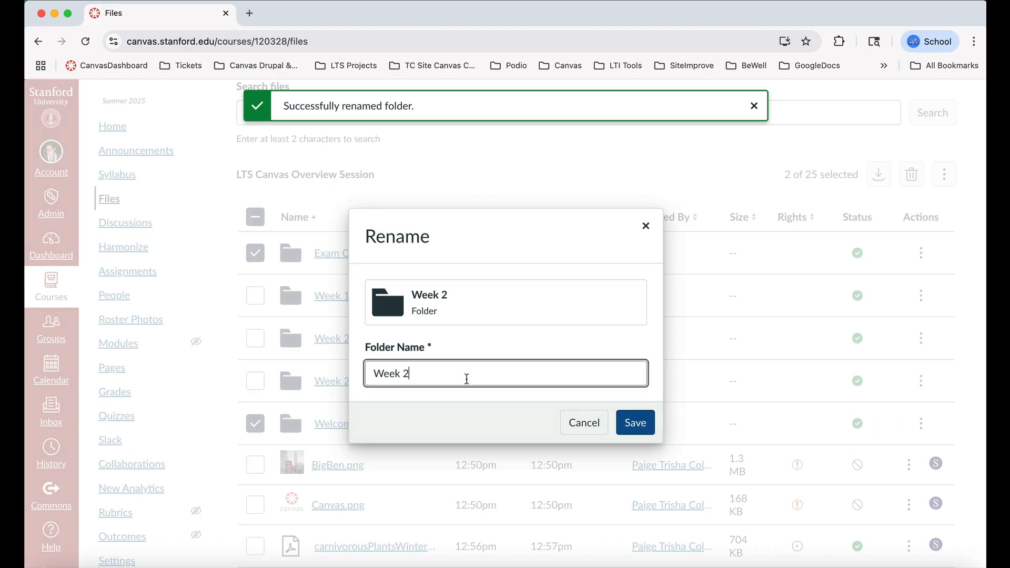
pyautogui.press('BackSpace')
pyautogui.write('3')
pyautogui.click(636, 425)
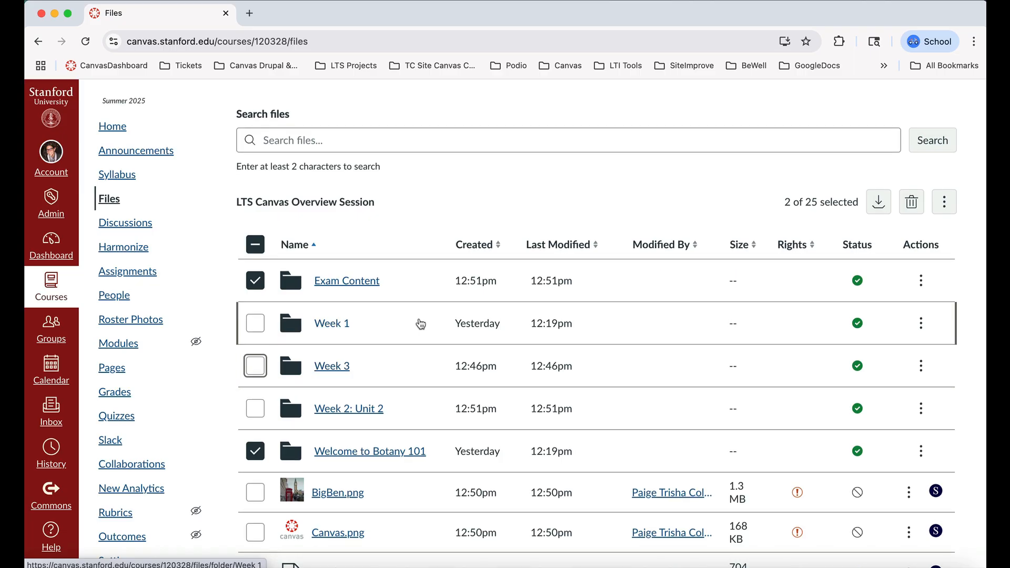
# - Select all folders and files on the current page of the course file list at once
pyautogui.scroll(-1, 421, 324)
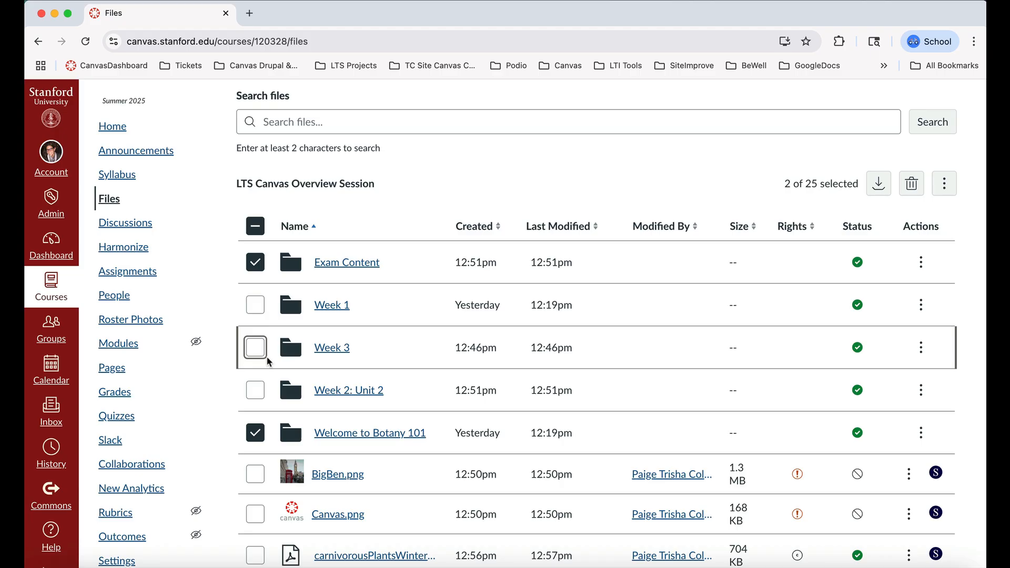
pyautogui.scroll(1, 263, 358)
pyautogui.click(256, 256)
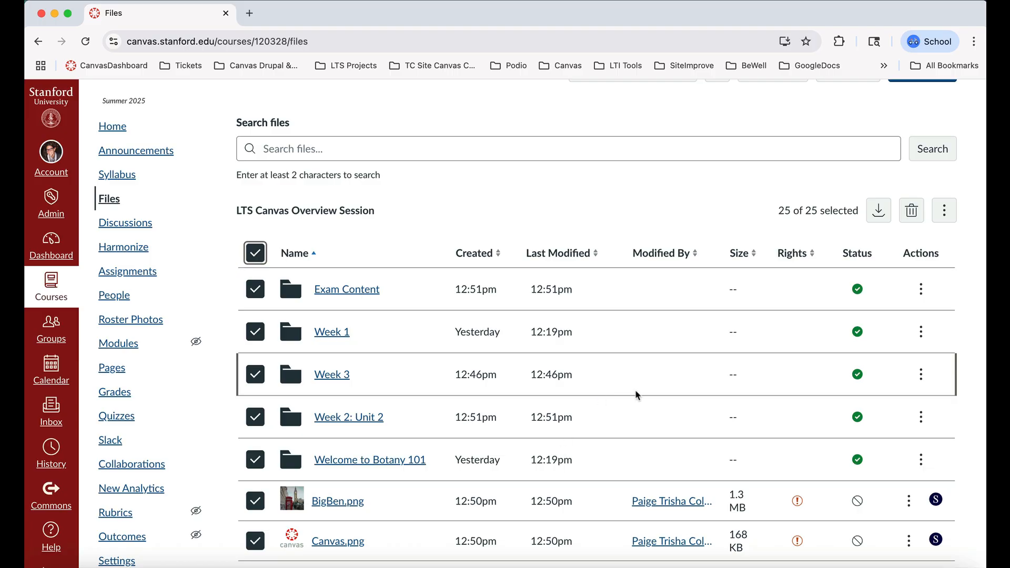
pyautogui.scroll(-15, 636, 394)
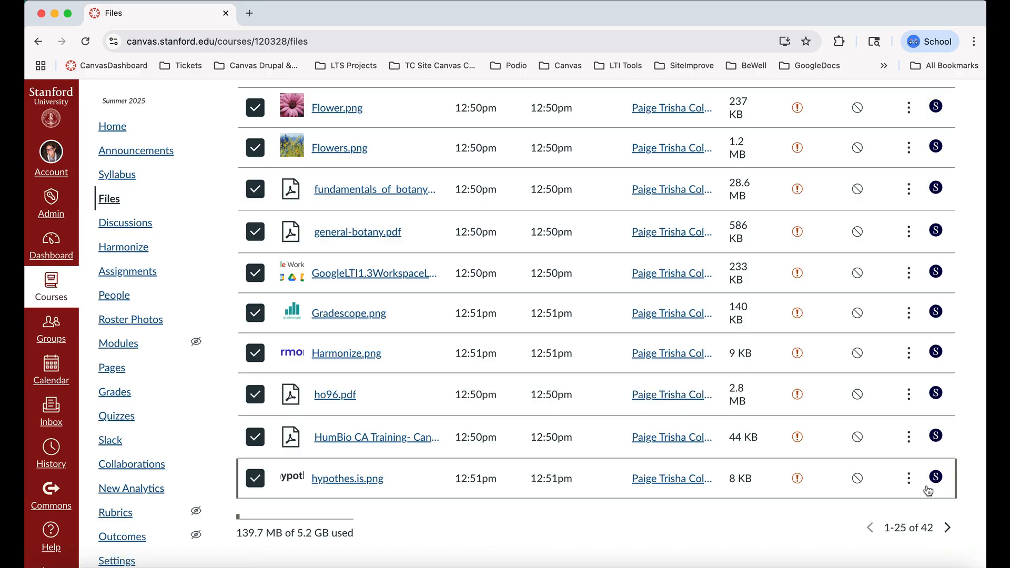
# - Look through the second page of the course file list and return to the first page
pyautogui.click(948, 528)
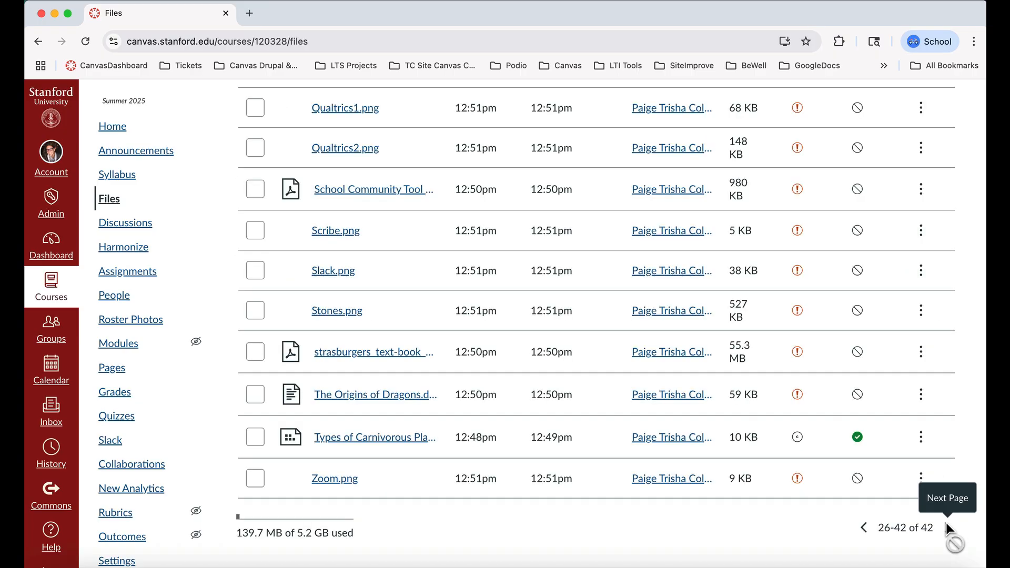
pyautogui.click(864, 528)
pyautogui.scroll(-5, 729, 245)
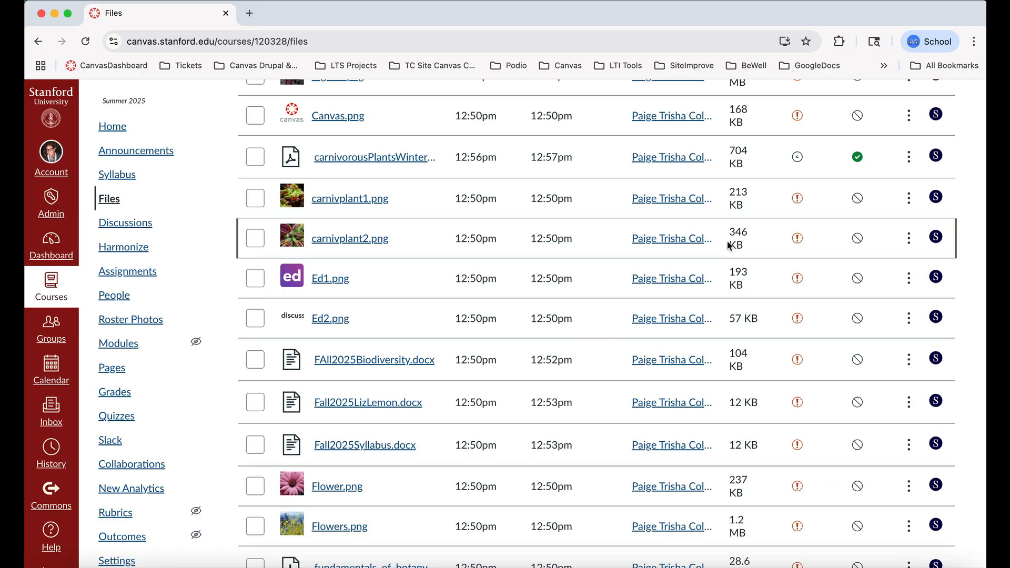
pyautogui.scroll(10, 450, 251)
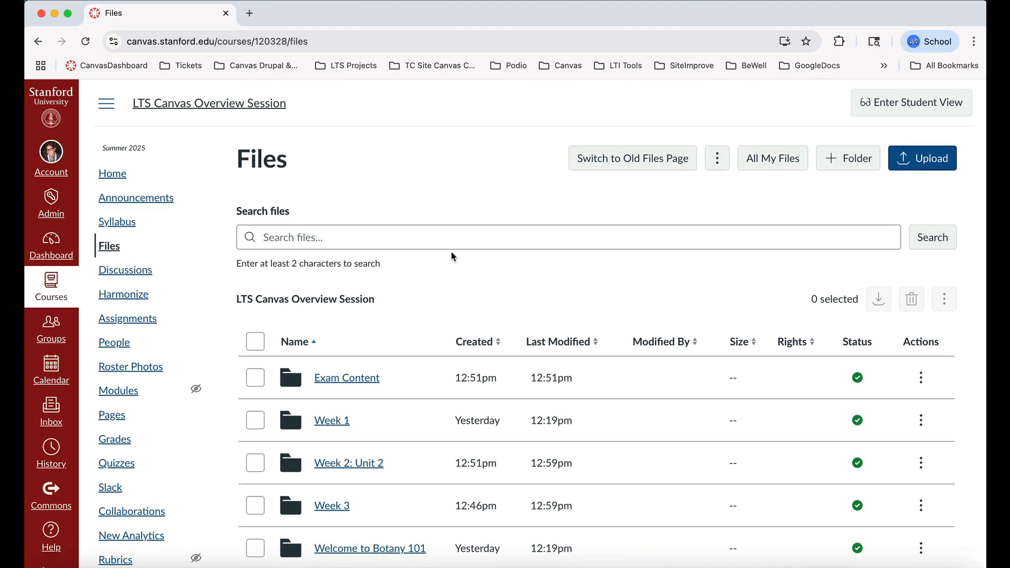
pyautogui.scroll(-3, 429, 284)
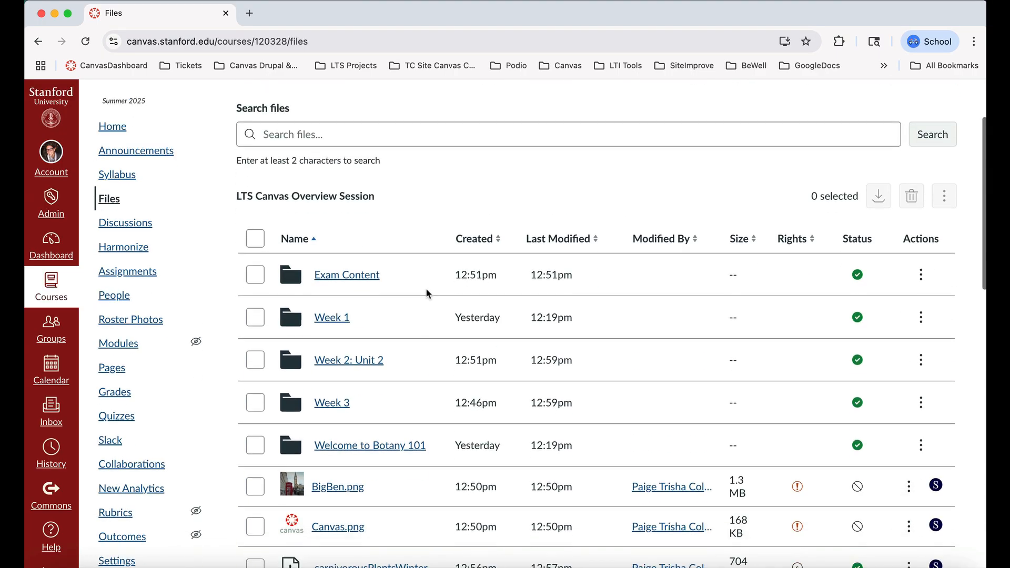
# - View the contents of the Welcome to Botany 101 folder and return to the main course folder
pyautogui.click(367, 436)
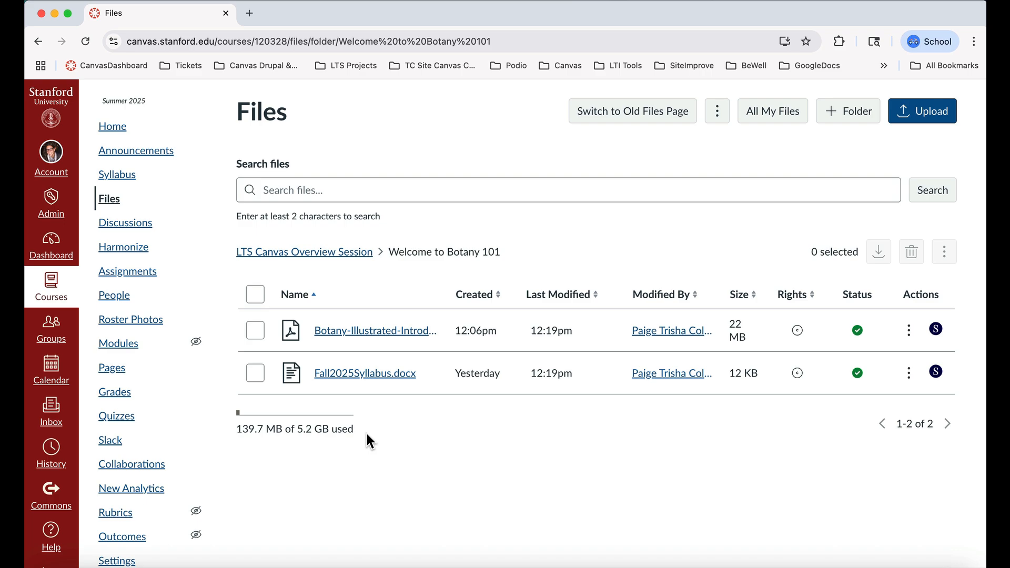
pyautogui.click(339, 251)
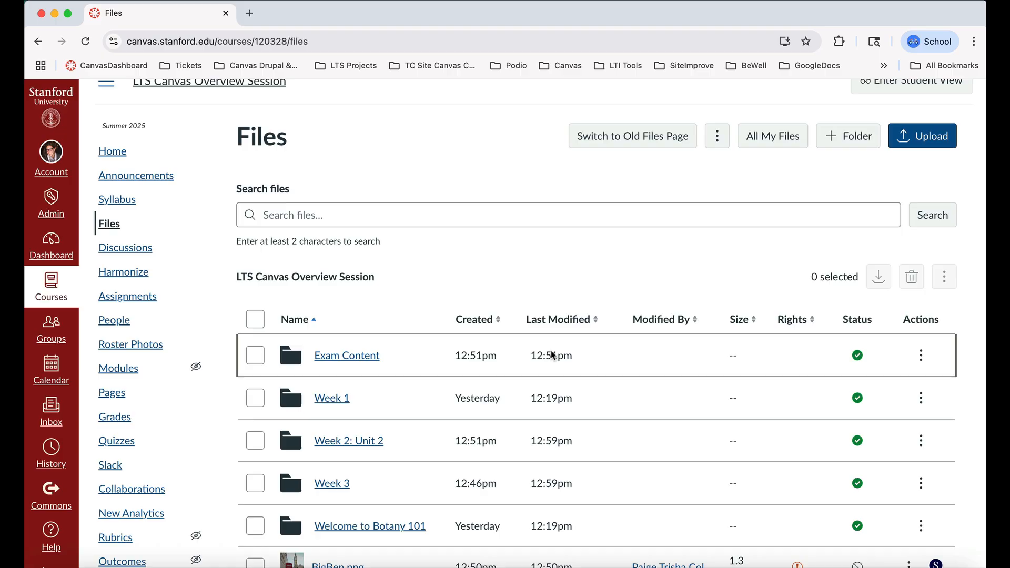
pyautogui.scroll(-1, 553, 355)
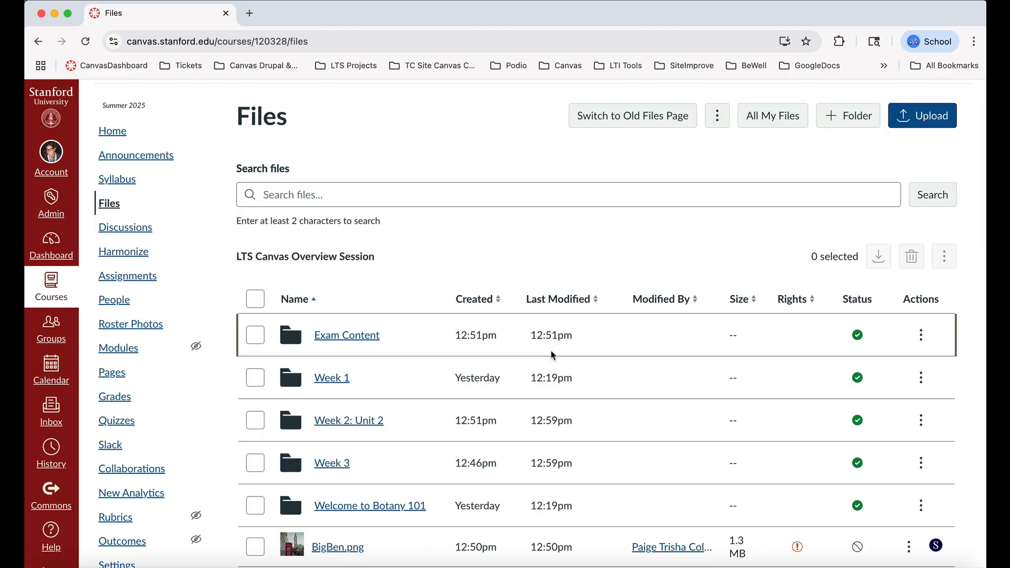
pyautogui.scroll(-4, 551, 350)
pyautogui.scroll(4, 549, 349)
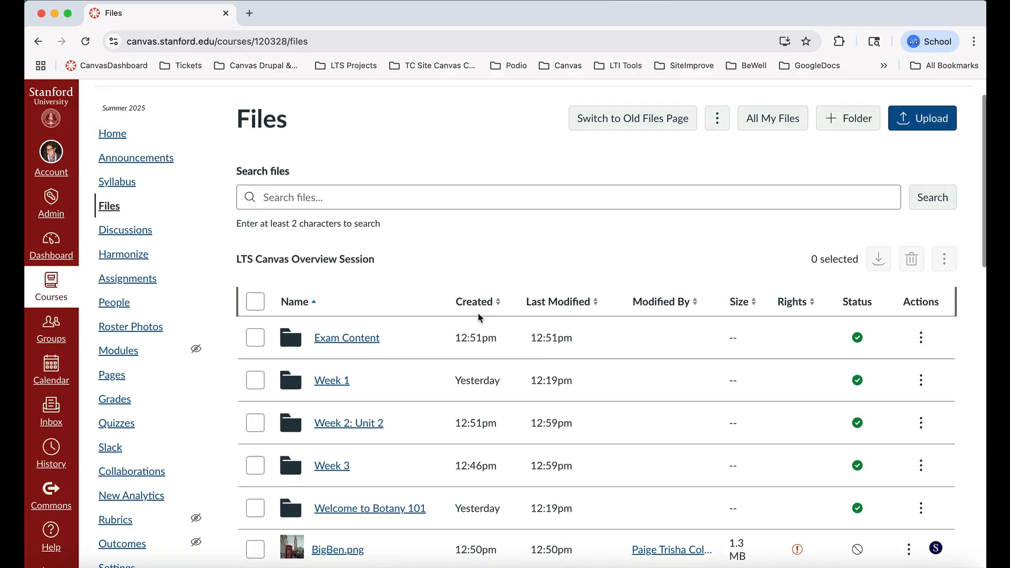
# - Select all items on the first page of the course file list, select all files on the second page, and clear the selection
pyautogui.click(256, 302)
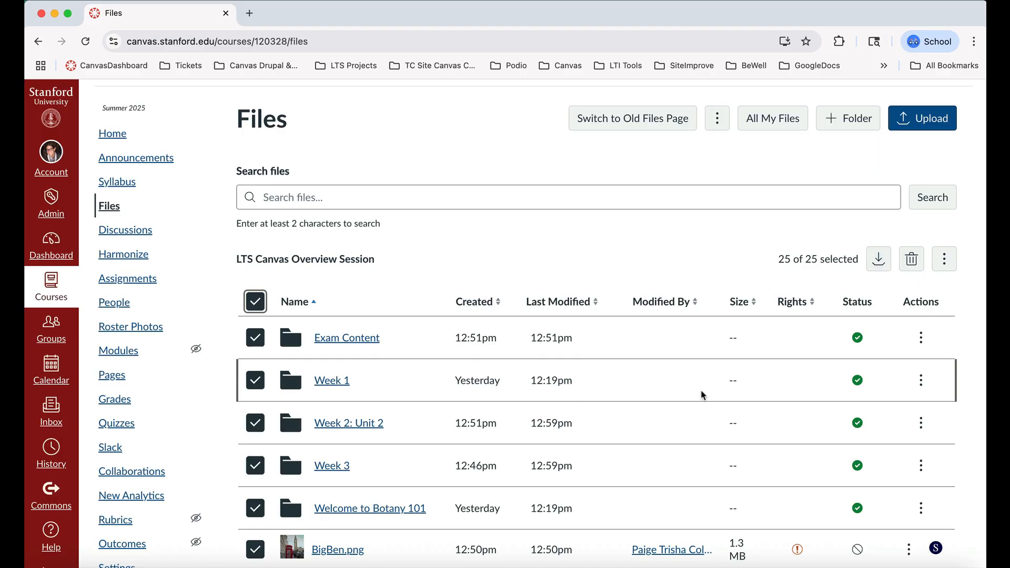
pyautogui.scroll(-15, 703, 395)
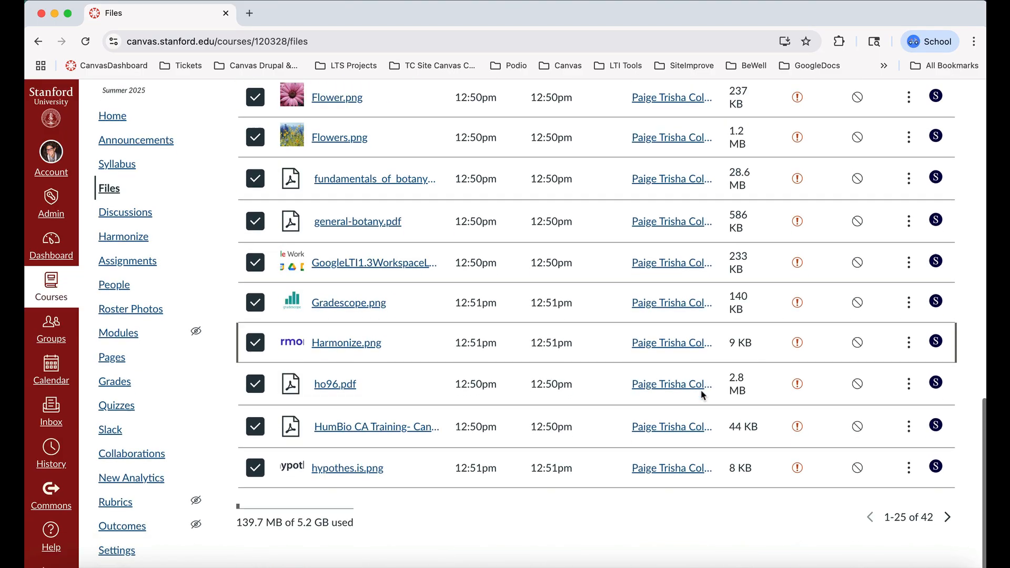
pyautogui.click(949, 528)
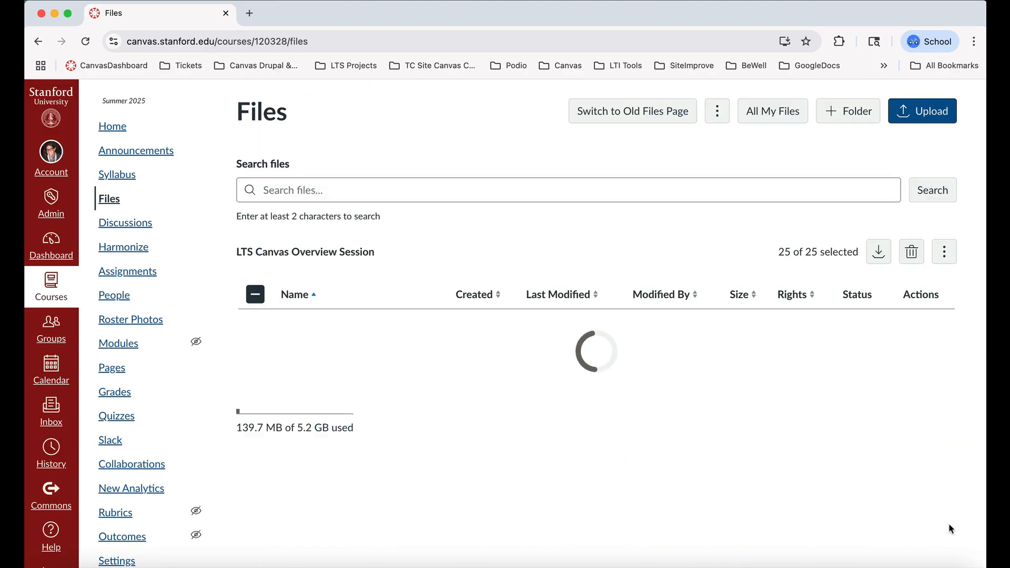
pyautogui.scroll(8, 609, 408)
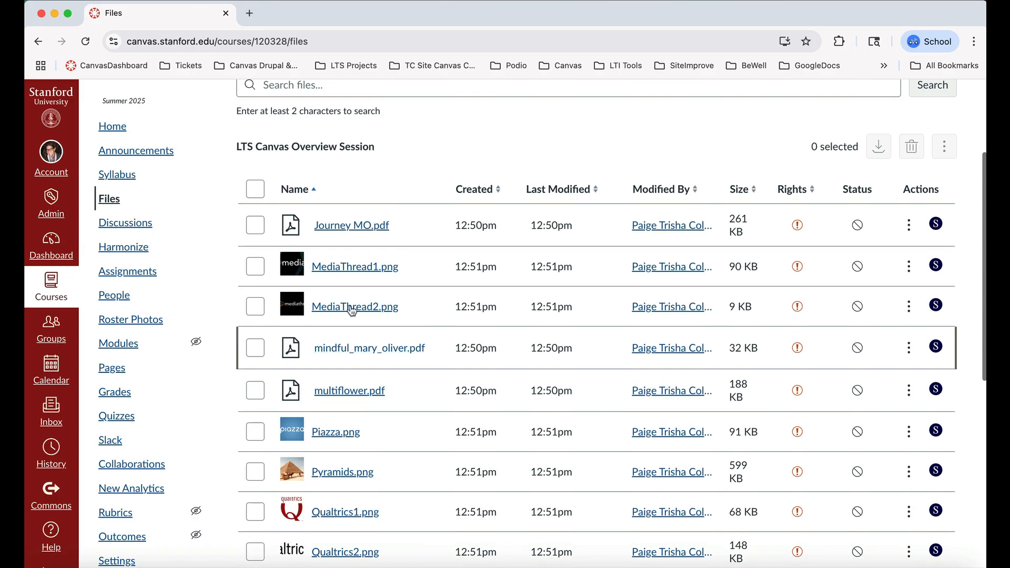
pyautogui.click(256, 189)
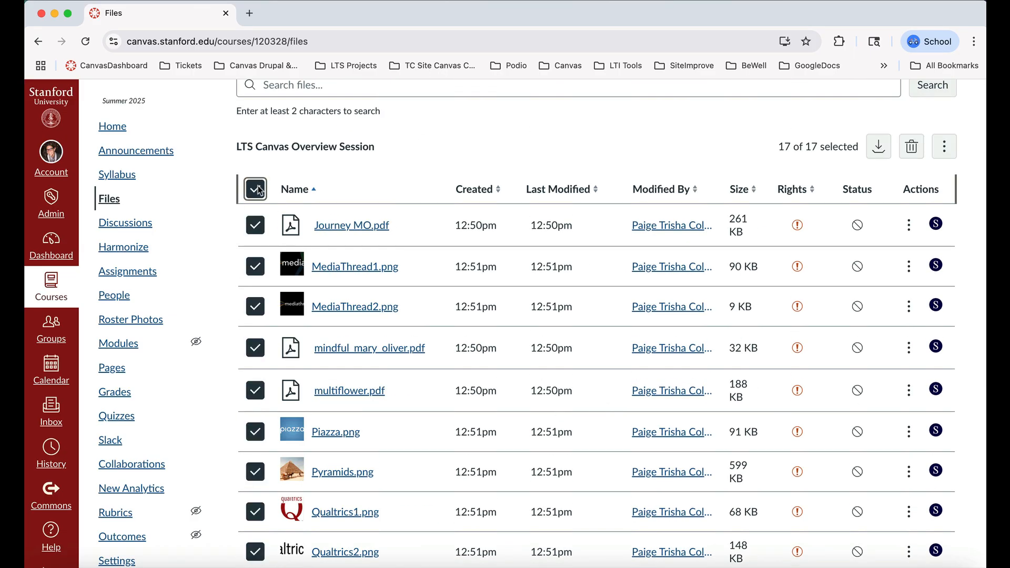
pyautogui.scroll(3, 257, 190)
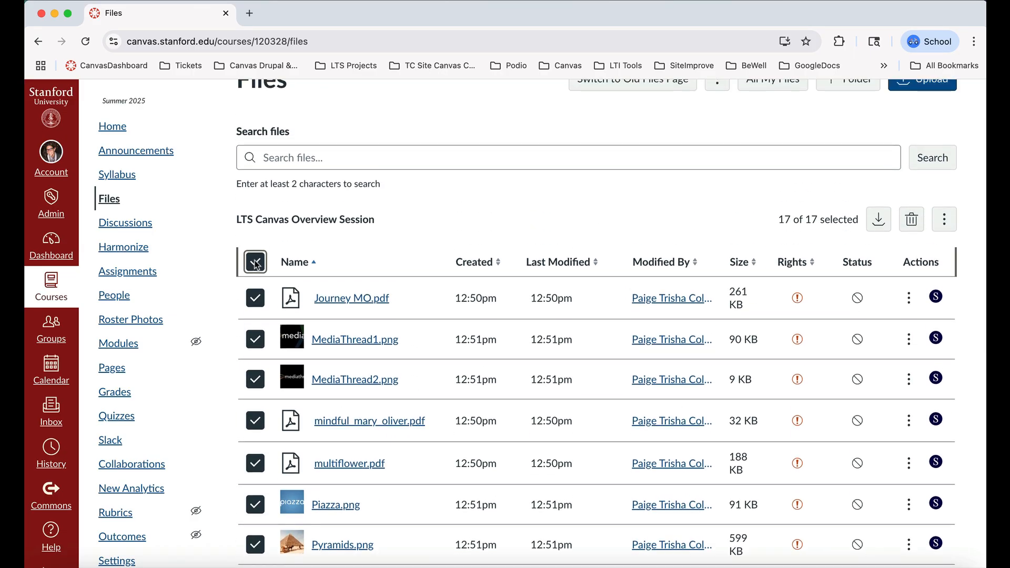
pyautogui.click(256, 263)
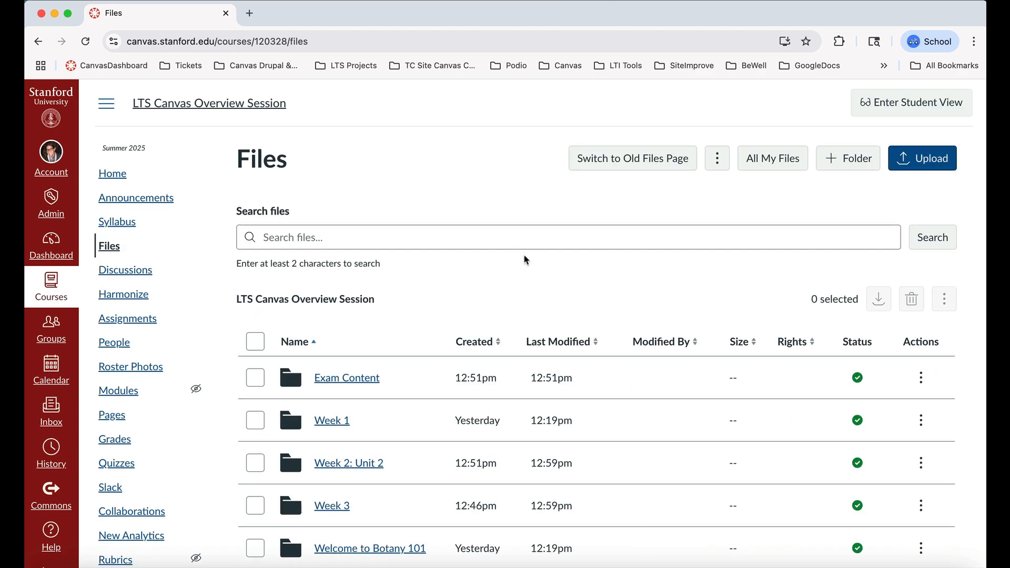
# - Select all items on the first page of the file list and set their usage rights to "I hold the copyright"
pyautogui.click(256, 343)
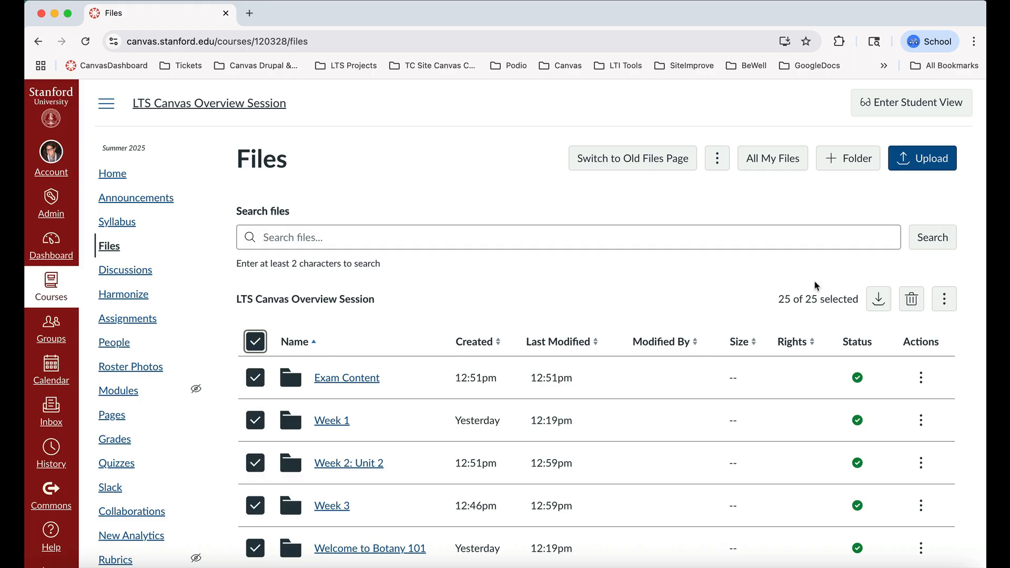
pyautogui.click(938, 305)
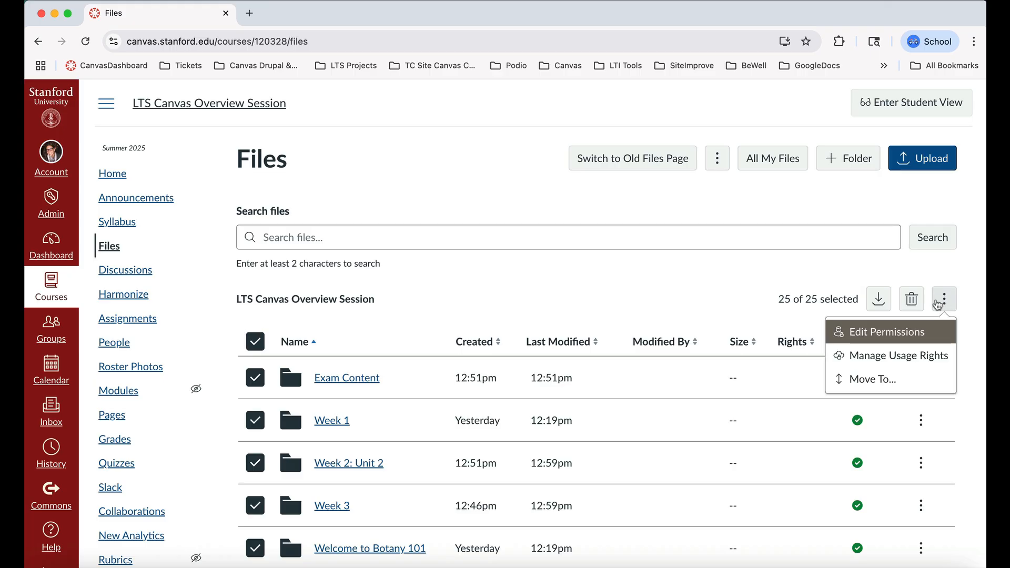
pyautogui.click(905, 357)
pyautogui.click(636, 361)
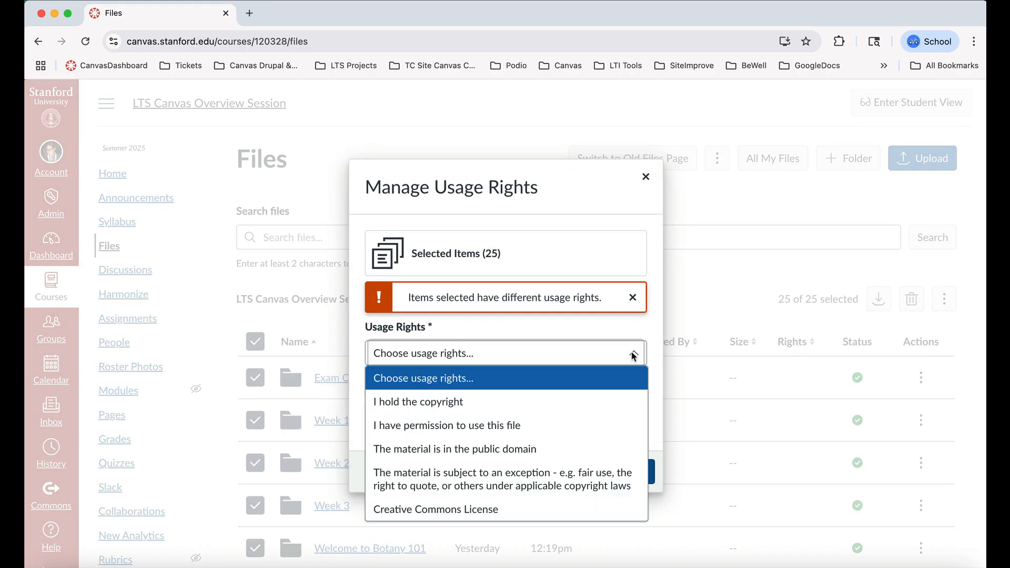
pyautogui.click(572, 397)
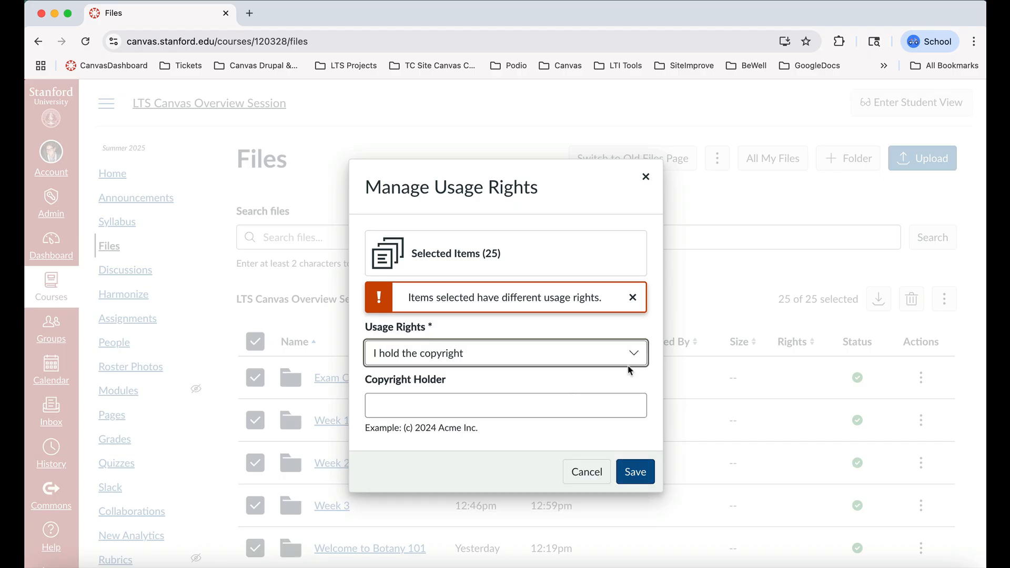
pyautogui.click(637, 473)
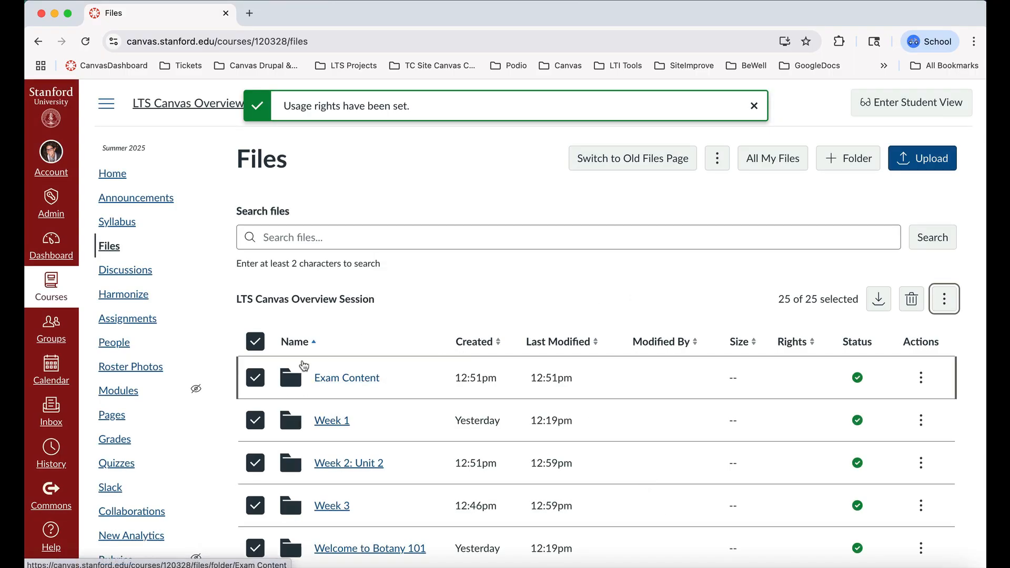
# - Edit the permissions of all selected items on the first page, setting their availability to Publish
pyautogui.click(947, 304)
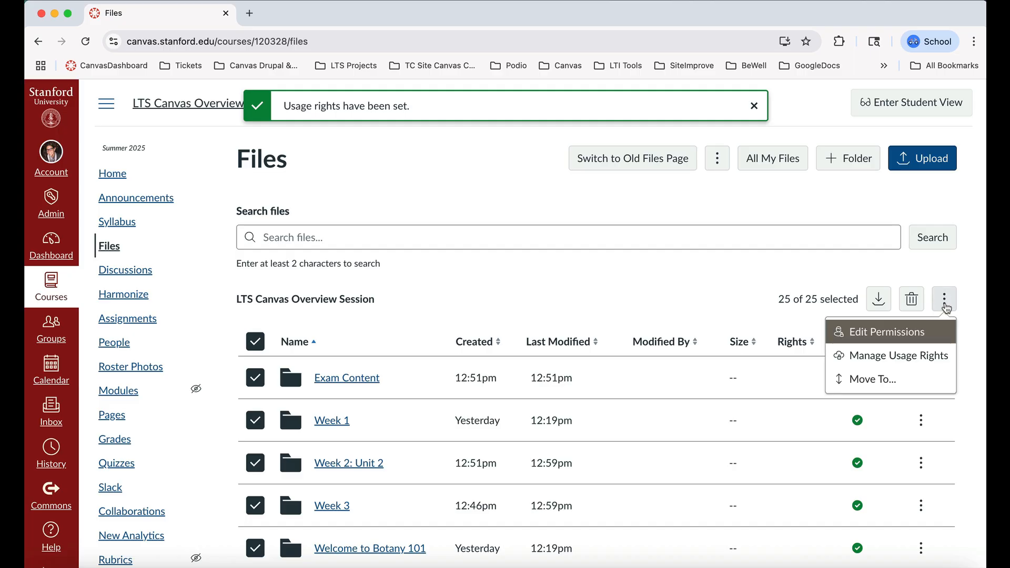
pyautogui.click(885, 332)
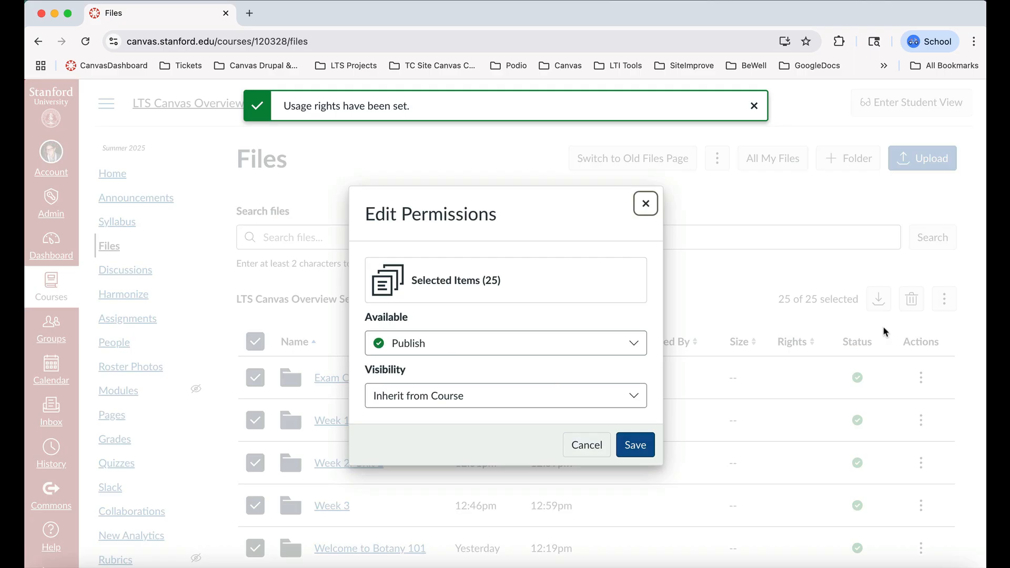
pyautogui.click(635, 345)
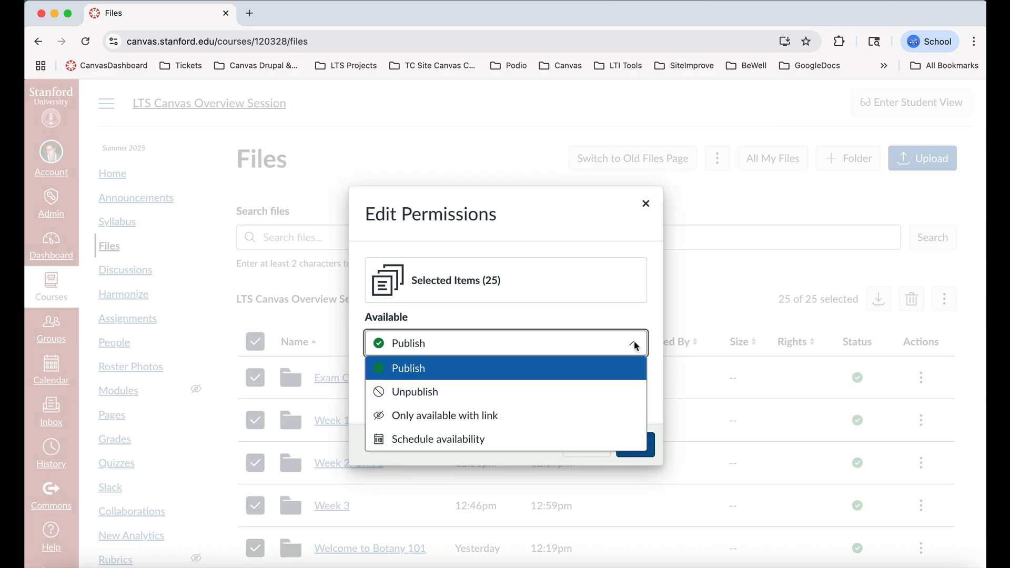
pyautogui.click(616, 367)
pyautogui.click(636, 445)
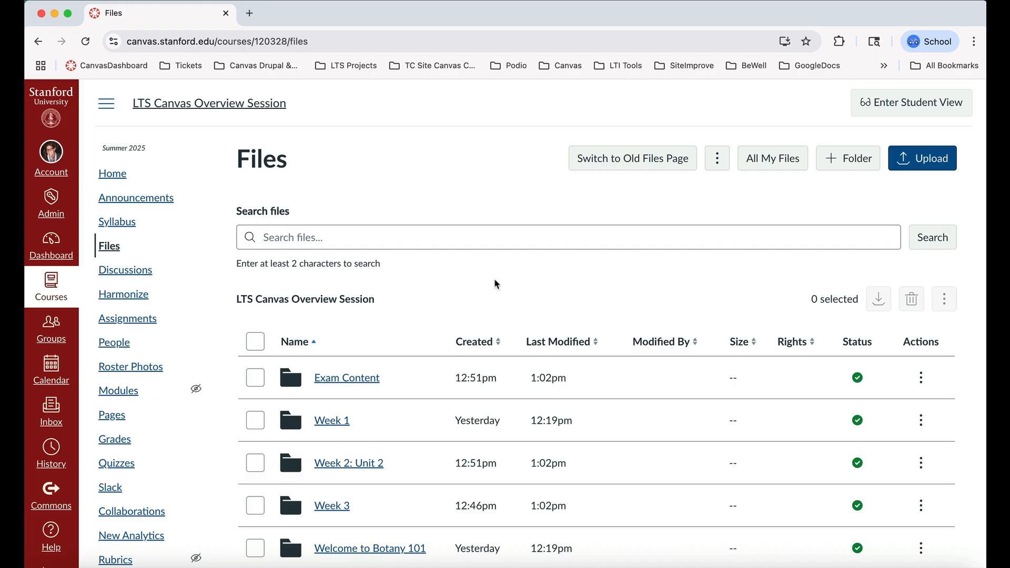
# - Select all items on the current page of the file list again and clear the selection
pyautogui.press('super+a')
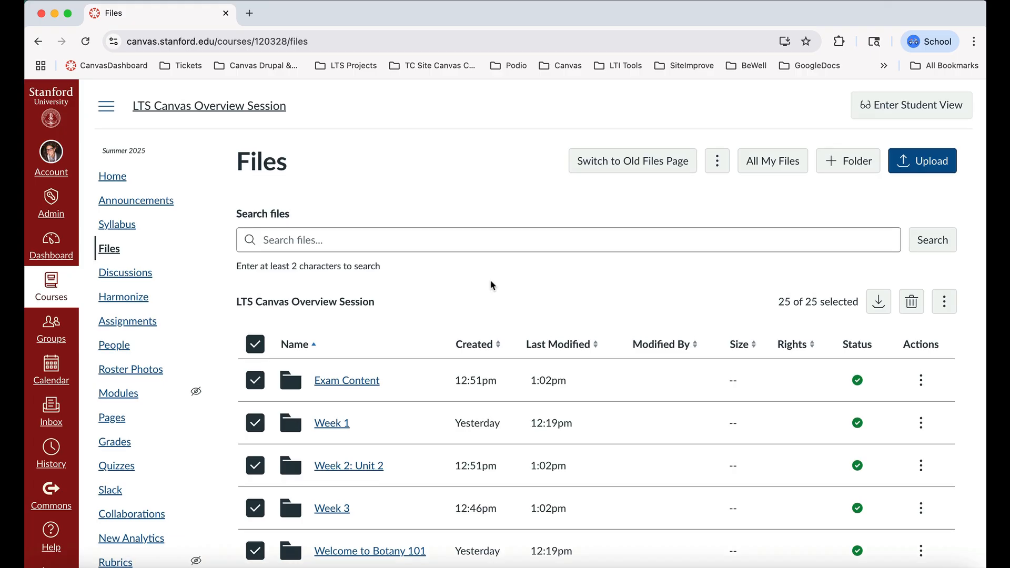
pyautogui.click(262, 344)
pyautogui.click(262, 343)
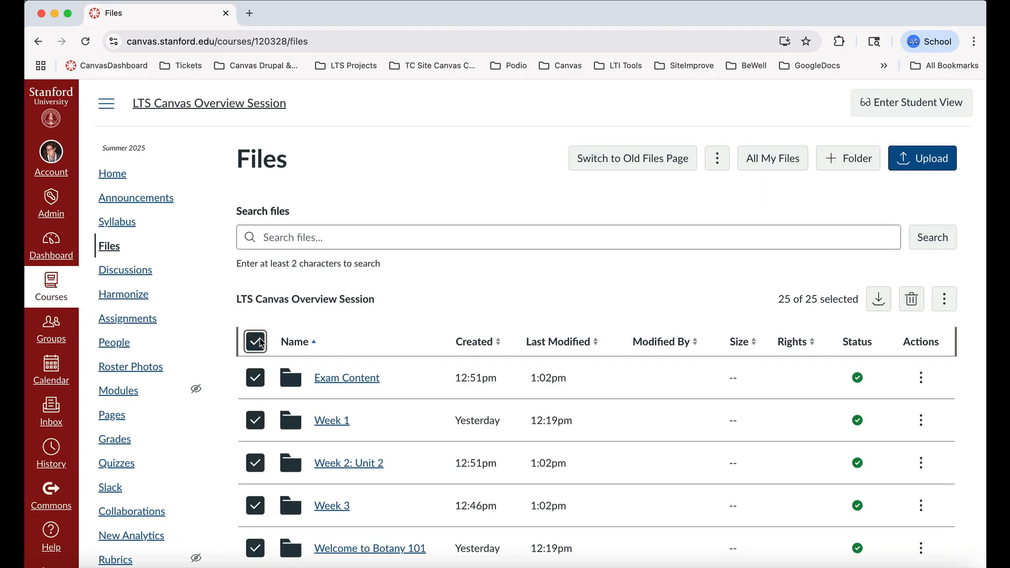
pyautogui.click(262, 343)
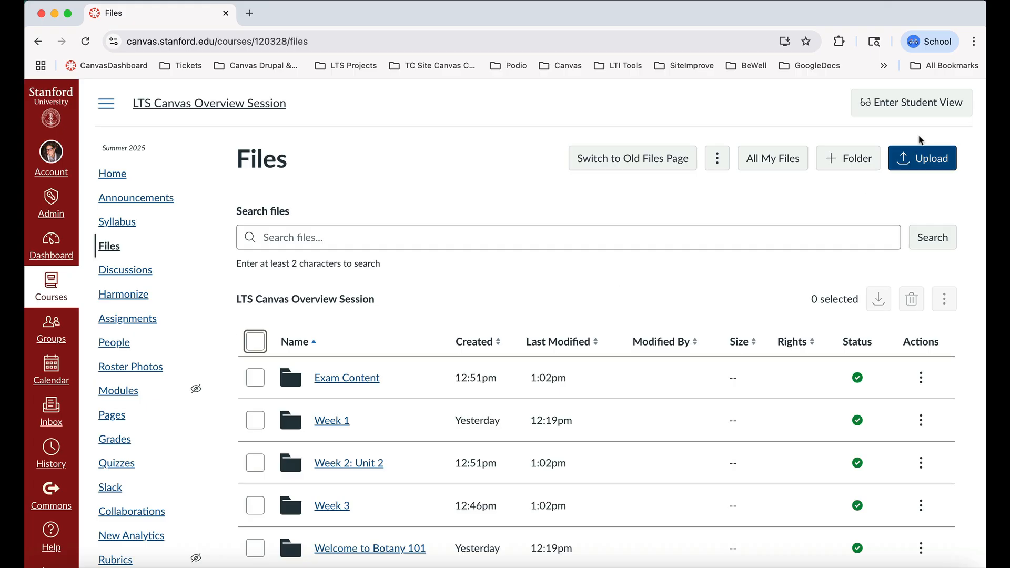
# - Check the Files page in Student View, leave that view, and look over the usage rights and publish status of the course files
pyautogui.click(909, 102)
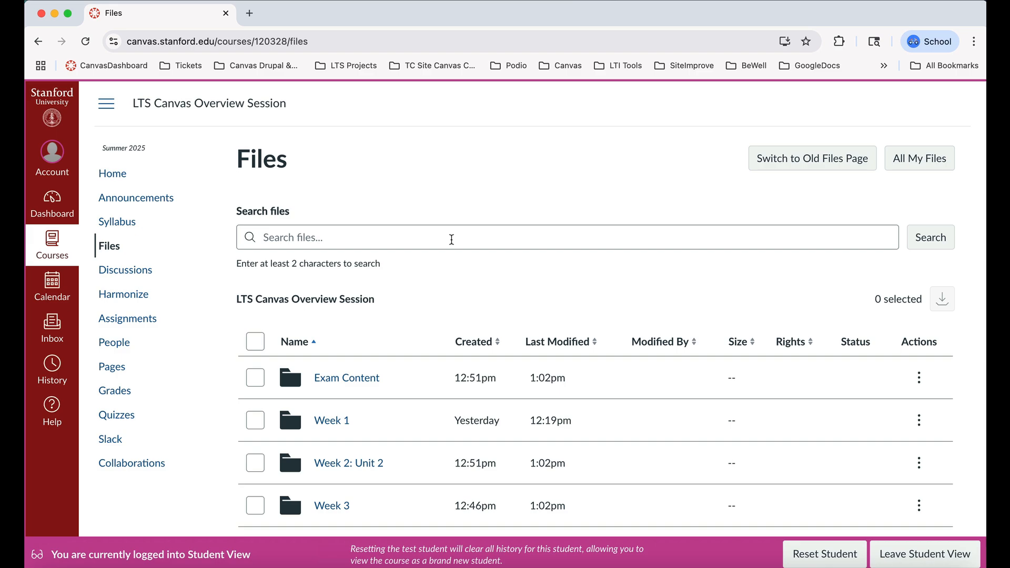
pyautogui.click(929, 553)
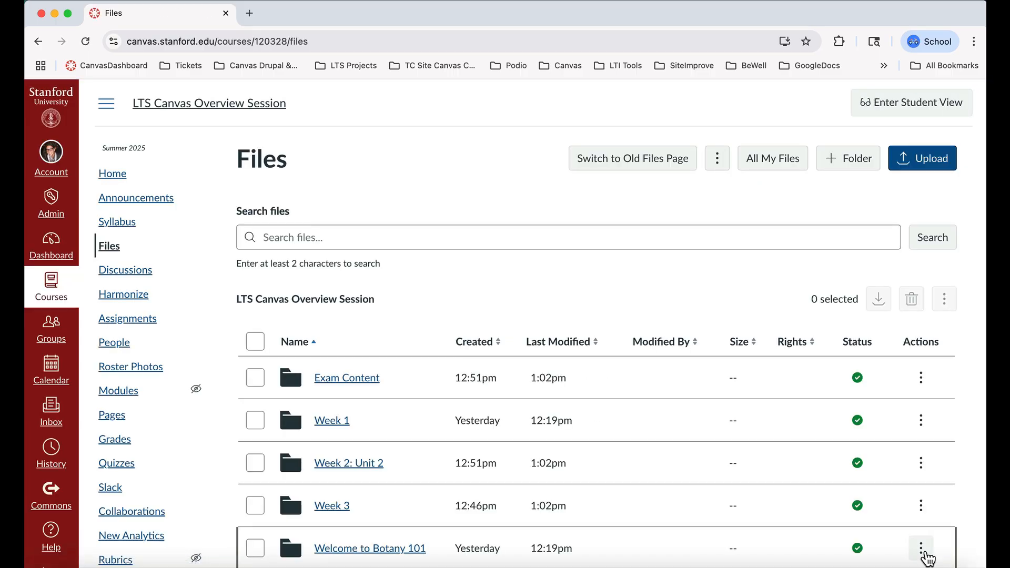
pyautogui.scroll(-4, 670, 318)
pyautogui.scroll(-2, 669, 318)
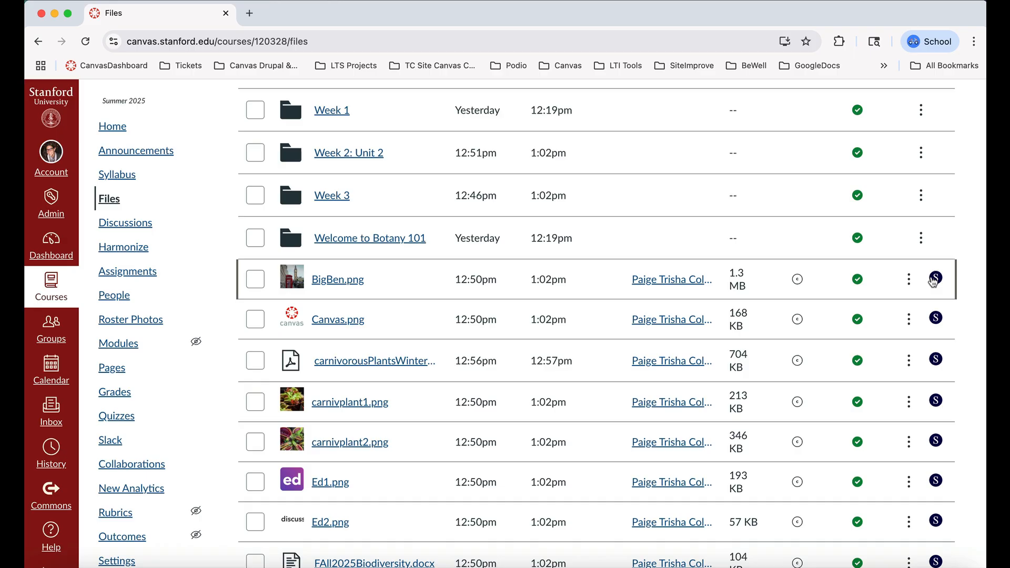
pyautogui.scroll(6, 710, 246)
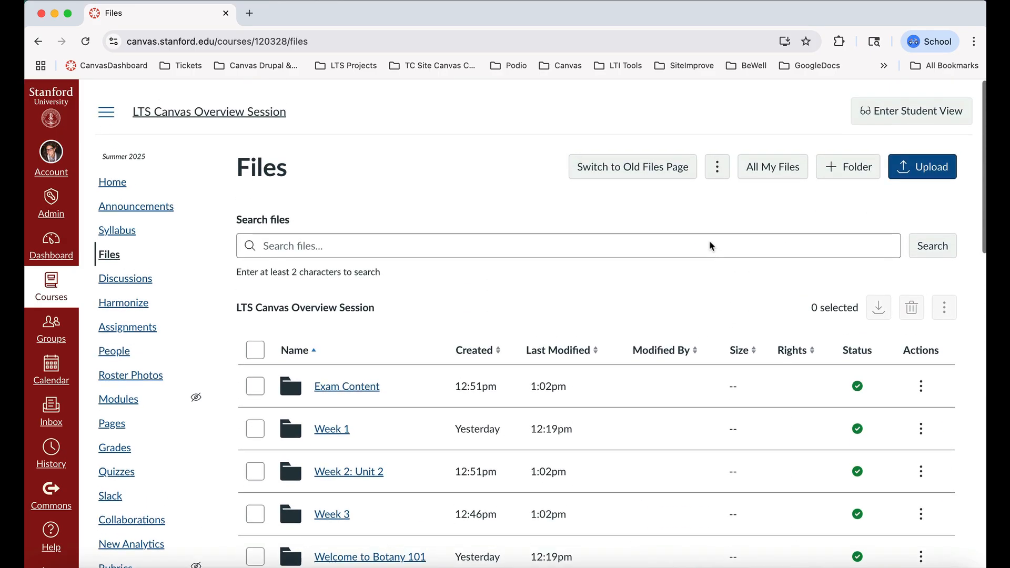